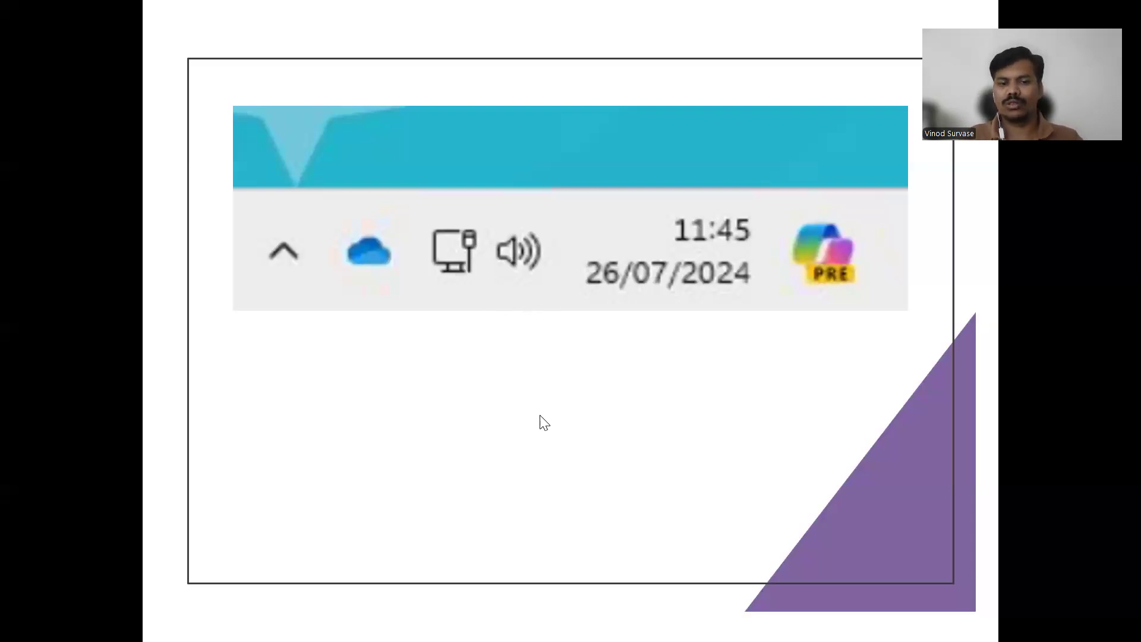
Step: Leave the PowerPoint slideshow and switch to the Intune admin center in Edge
{"action": "key", "text": "alt+Tab"}
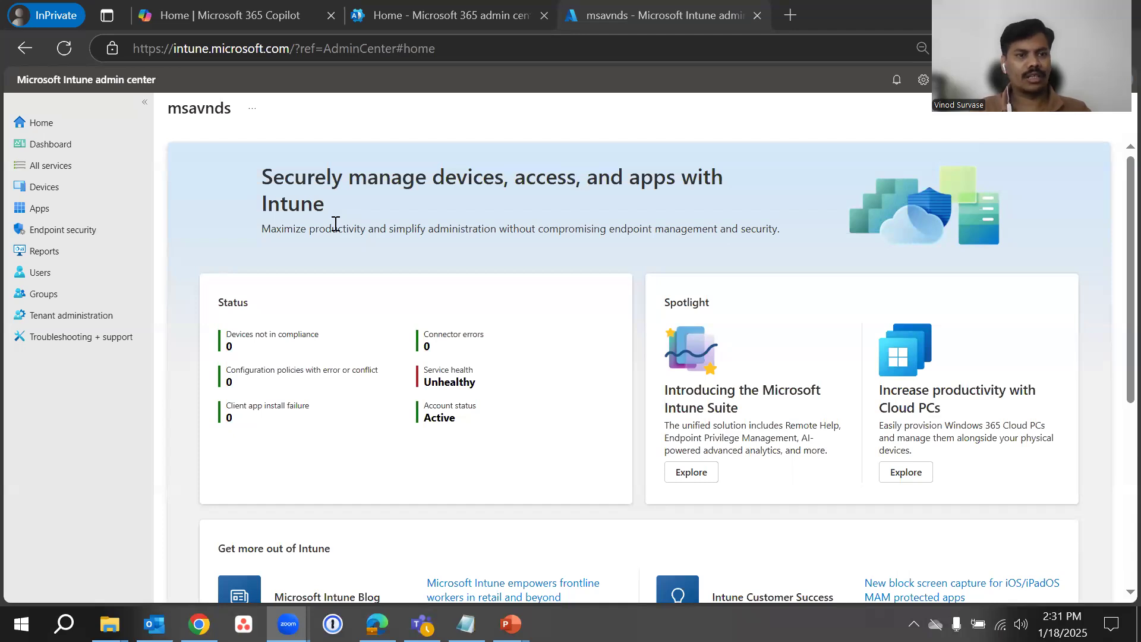
Step: Navigate to Devices > Windows > Configuration policies
{"action": "left_click", "coordinate": [63, 195]}
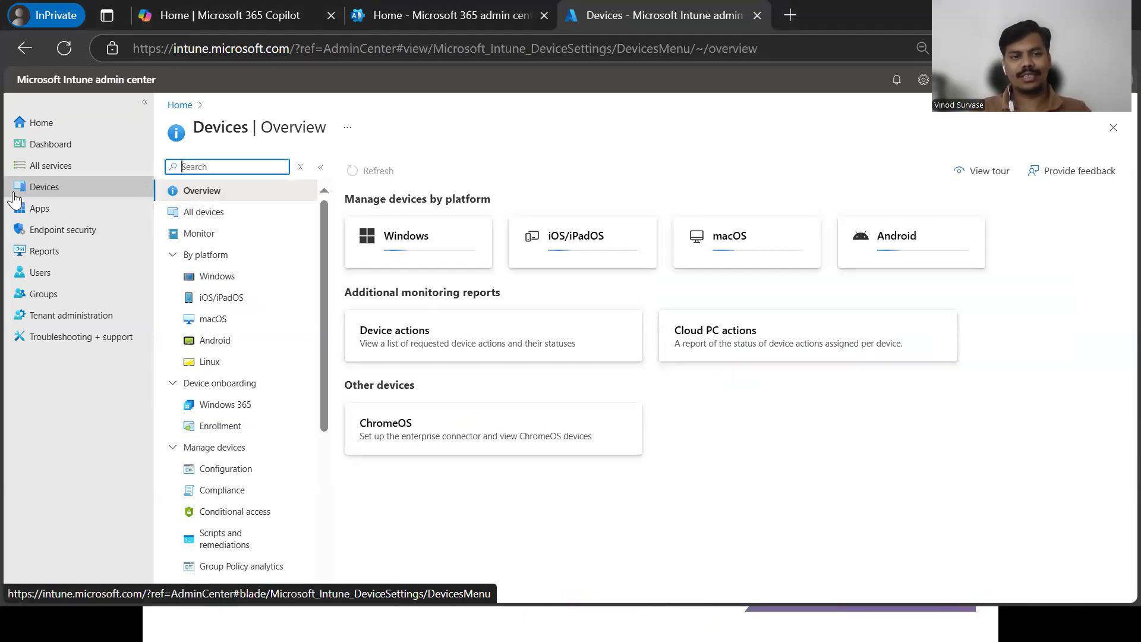
{"action": "left_click", "coordinate": [203, 281]}
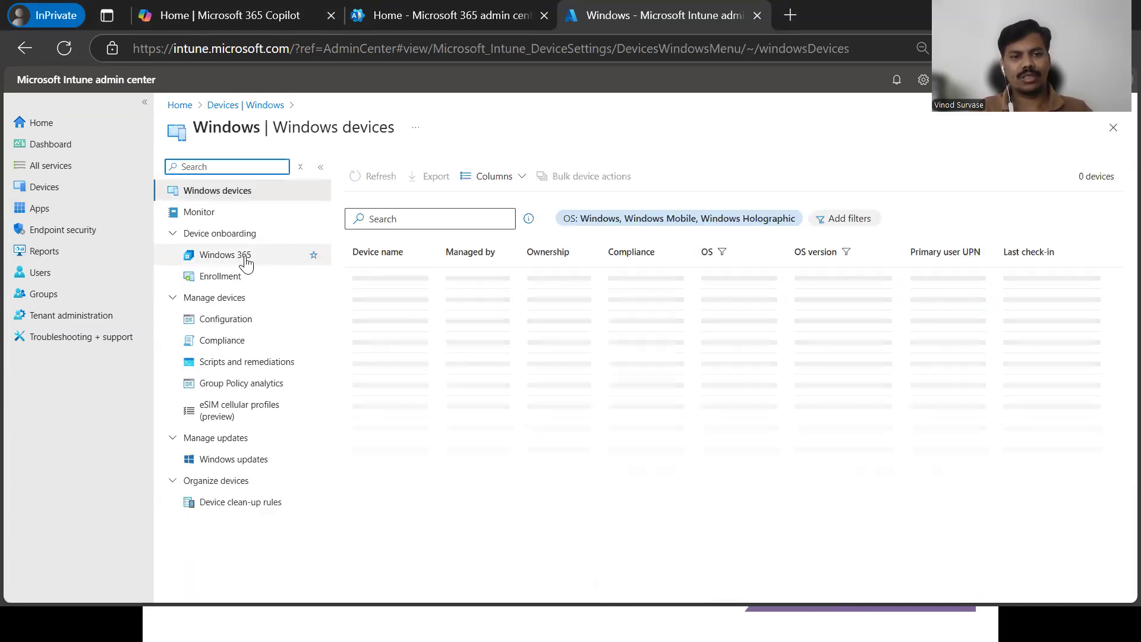
{"action": "left_click", "coordinate": [227, 321]}
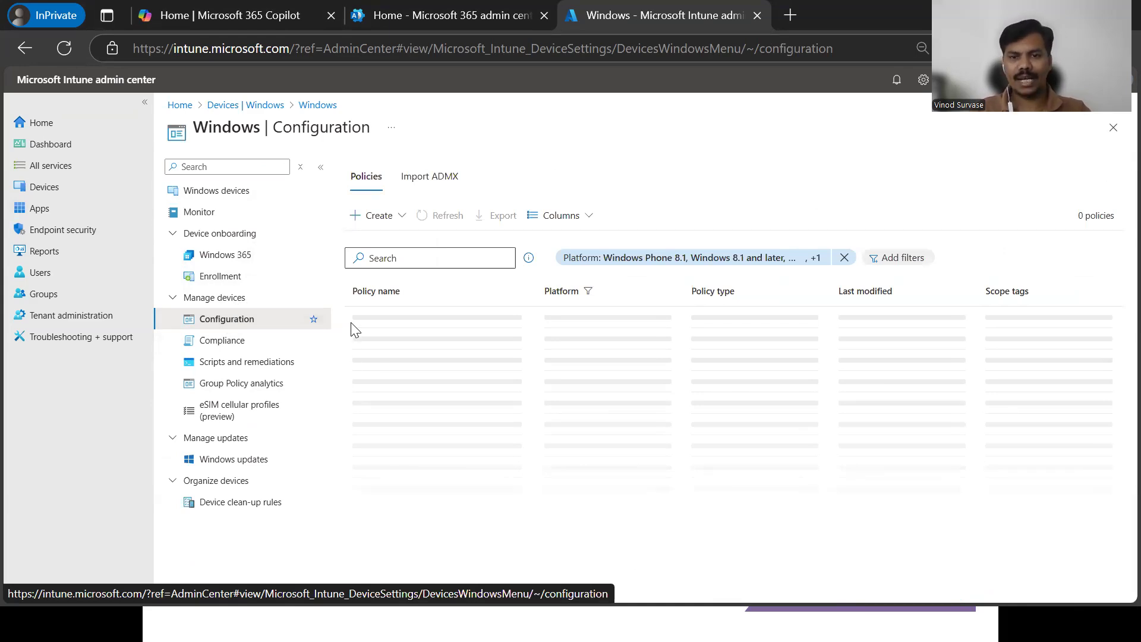
Step: Create a new policy for Windows 10 and later using the Settings catalog profile type
{"action": "left_click", "coordinate": [392, 219]}
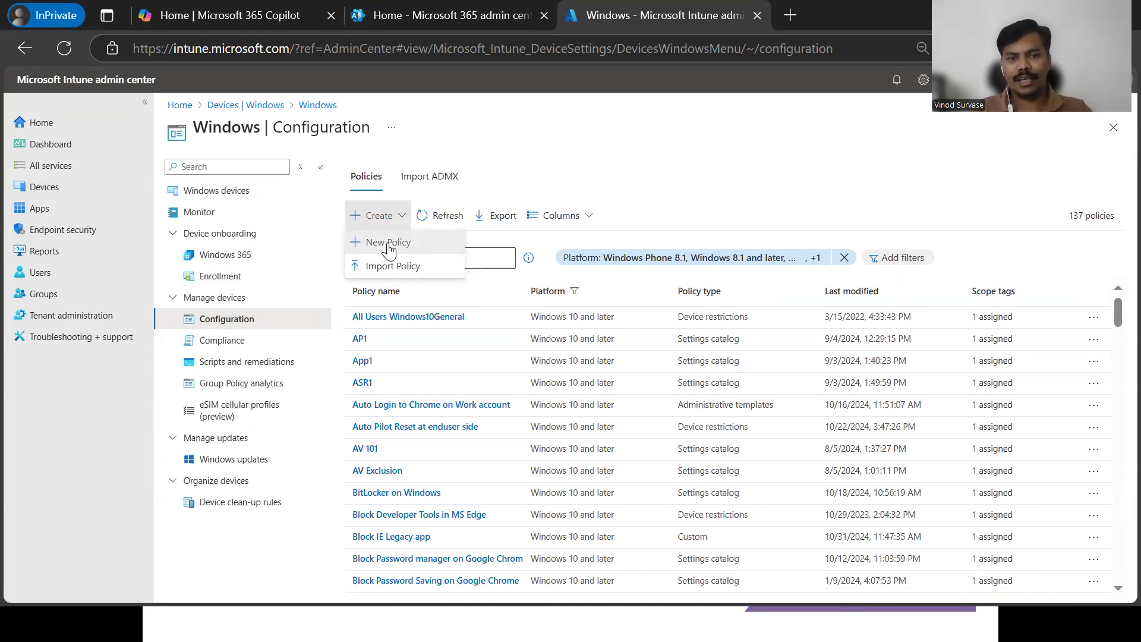
{"action": "left_click", "coordinate": [389, 247]}
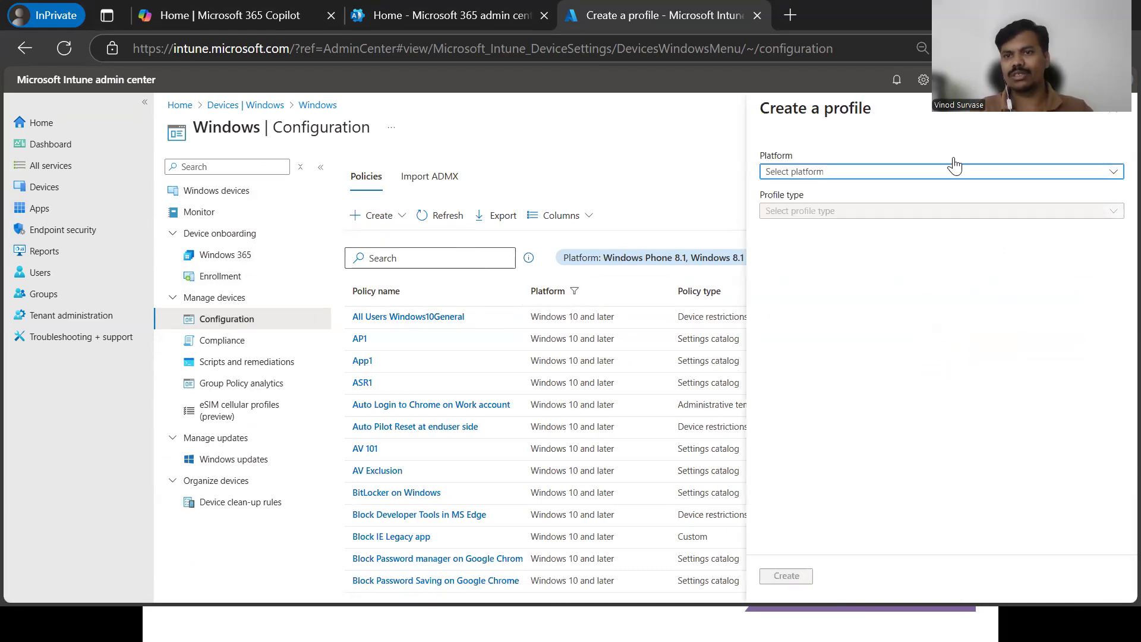
{"action": "left_click", "coordinate": [894, 171]}
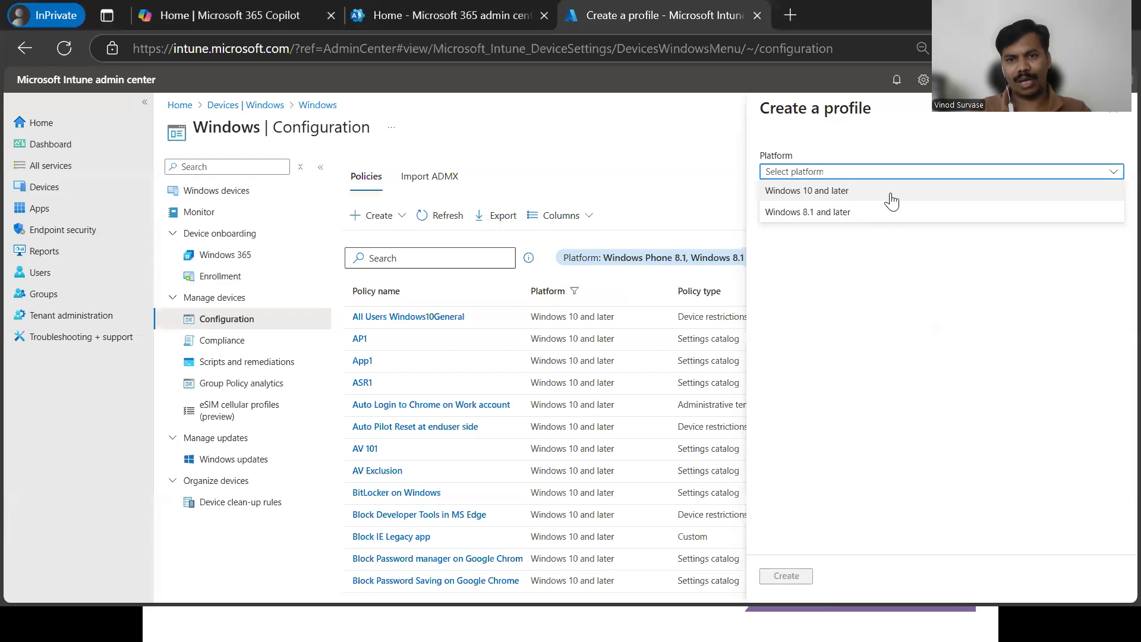
{"action": "left_click", "coordinate": [890, 193]}
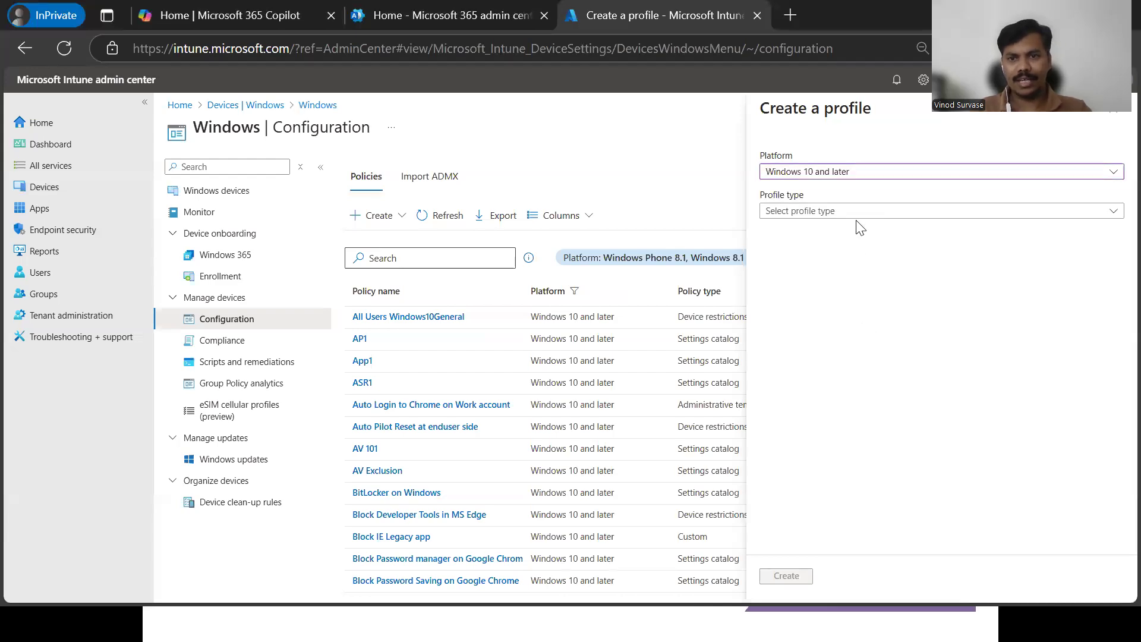
{"action": "left_click", "coordinate": [875, 218]}
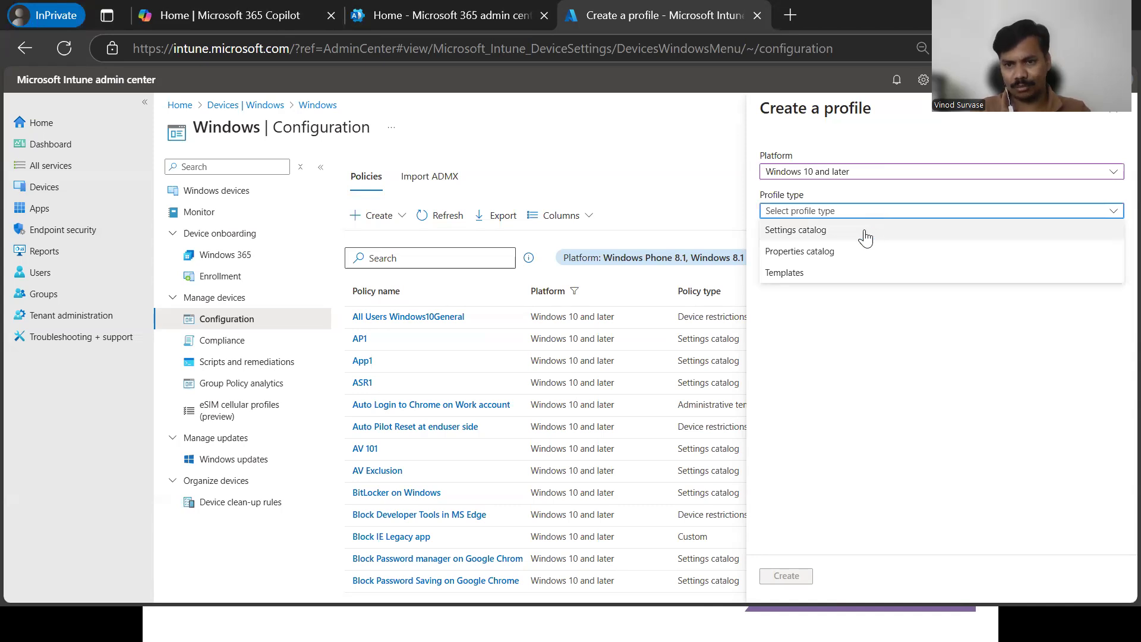
{"action": "left_click", "coordinate": [865, 238]}
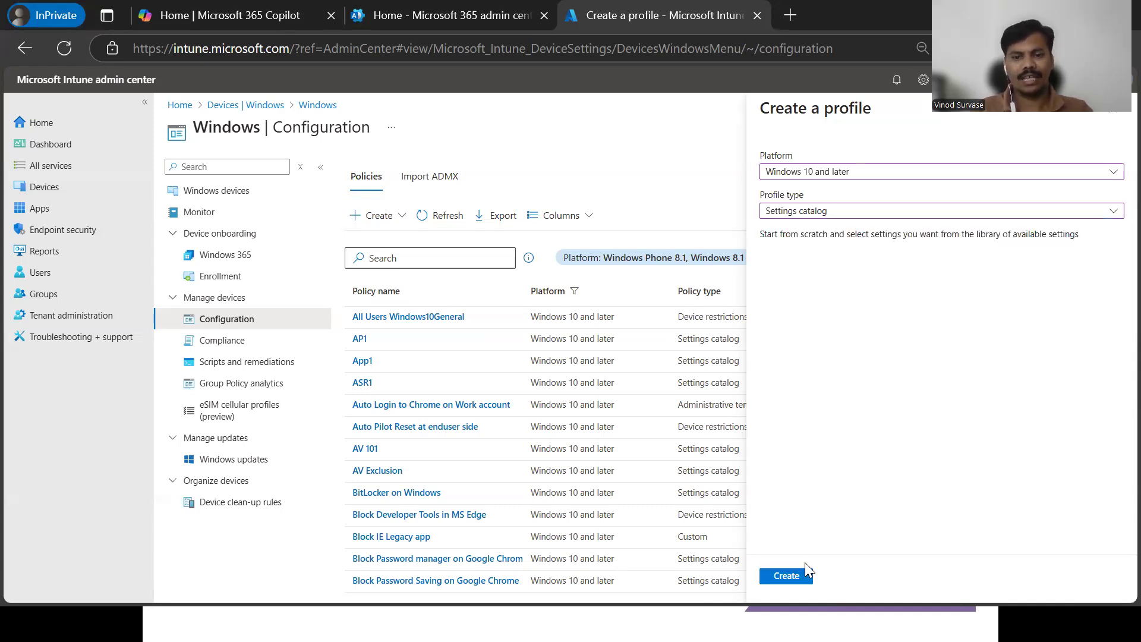
{"action": "left_click", "coordinate": [796, 577]}
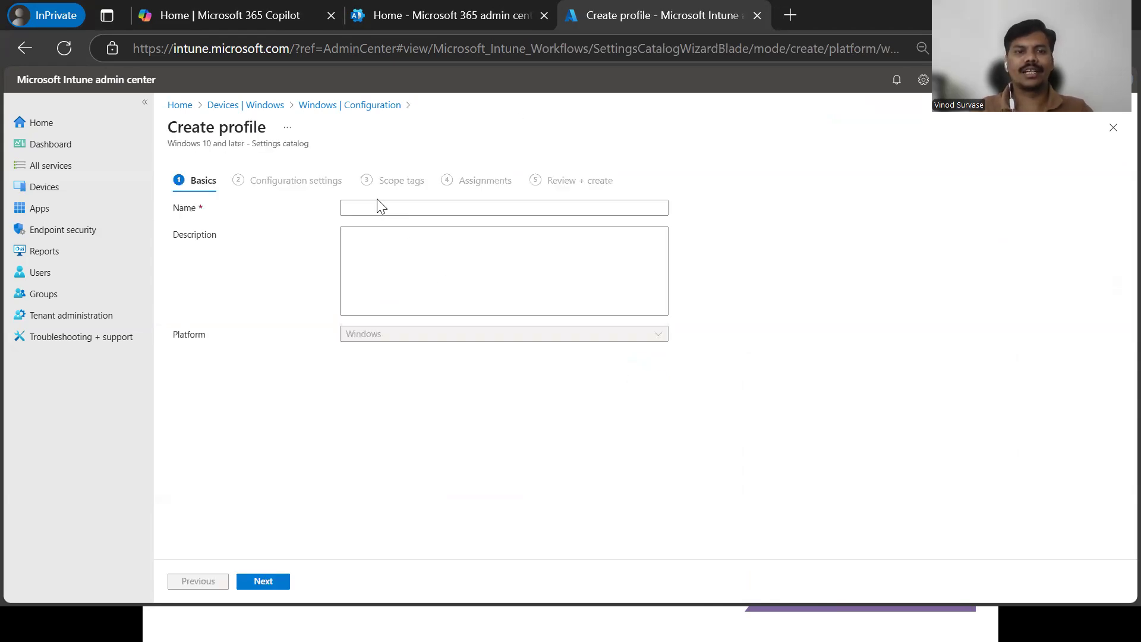
Step: Enter 'Disable Copilot on Windows 11 devices' as both profile name and description, then continue
{"action": "left_click", "coordinate": [377, 203]}
{"action": "type", "text": "Disable Copilot on Windows 11 devices"}
{"action": "left_click", "coordinate": [416, 245]}
{"action": "type", "text": "Disable Copilot on Windows 11 devices"}
{"action": "key", "text": "BackSpace"}
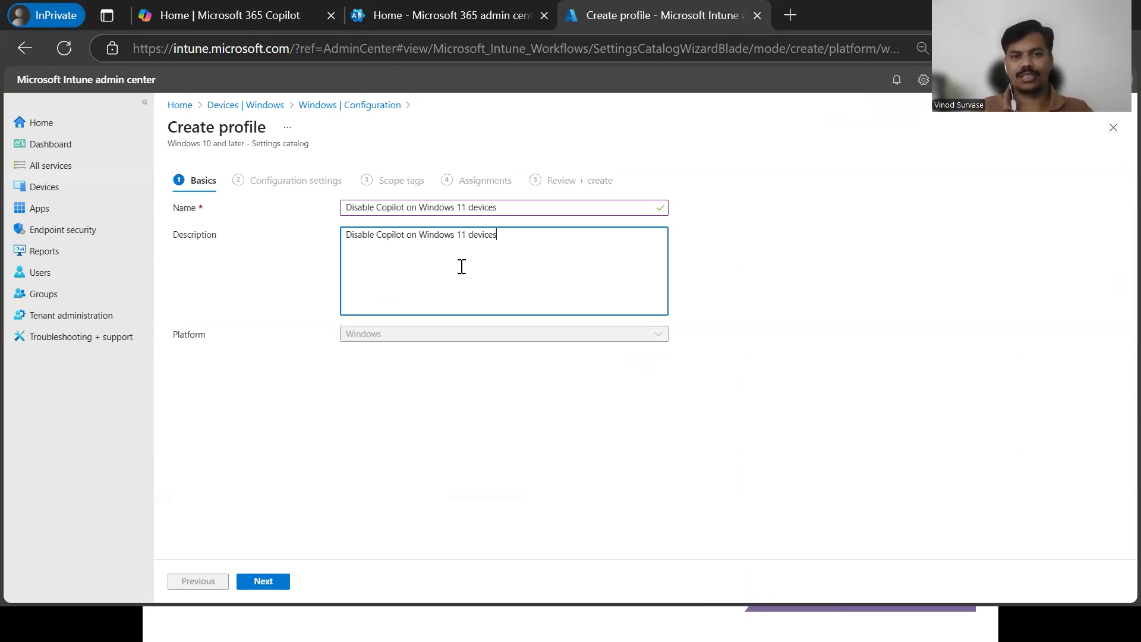
{"action": "left_click", "coordinate": [466, 207]}
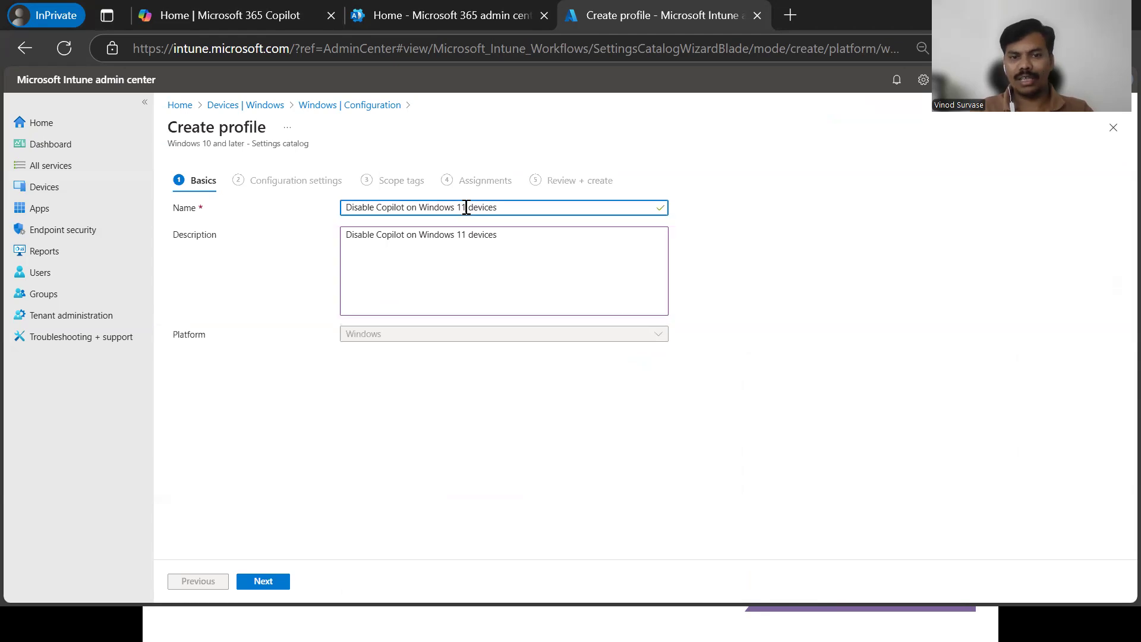
{"action": "left_click", "coordinate": [532, 236]}
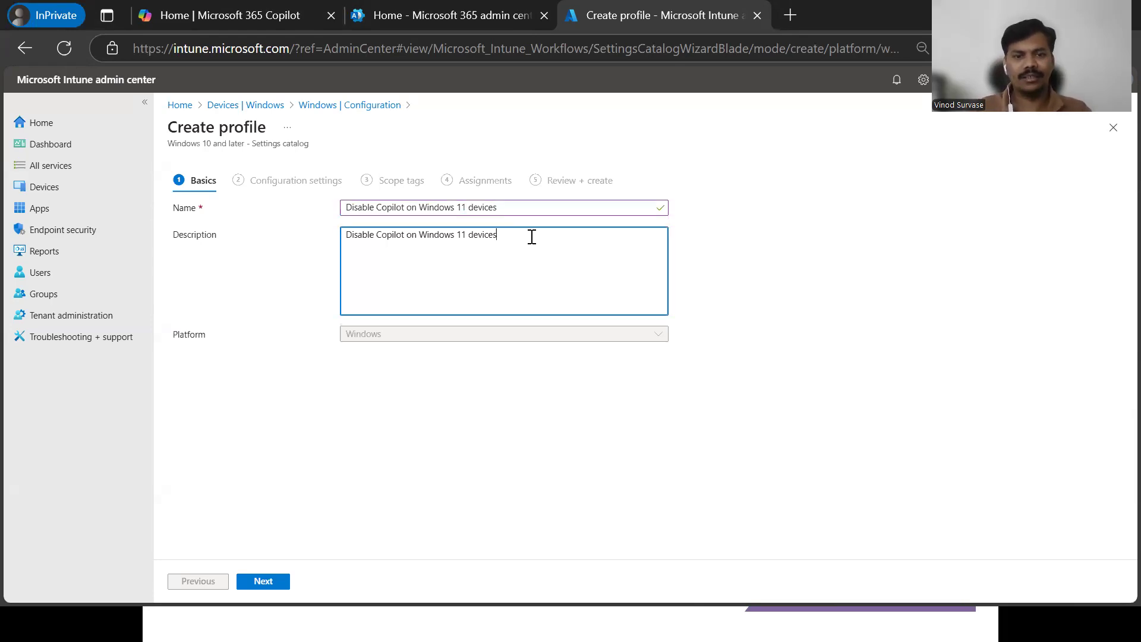
{"action": "left_click_drag", "start_coordinate": [498, 208], "coordinate": [326, 223]}
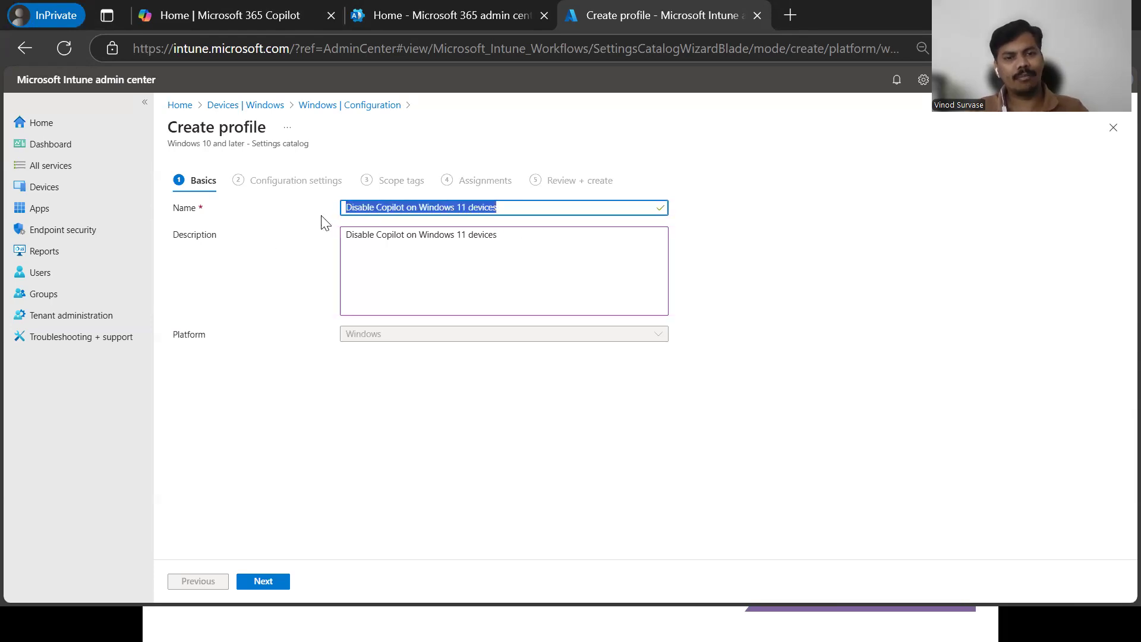
{"action": "left_click_drag", "start_coordinate": [507, 238], "coordinate": [339, 242]}
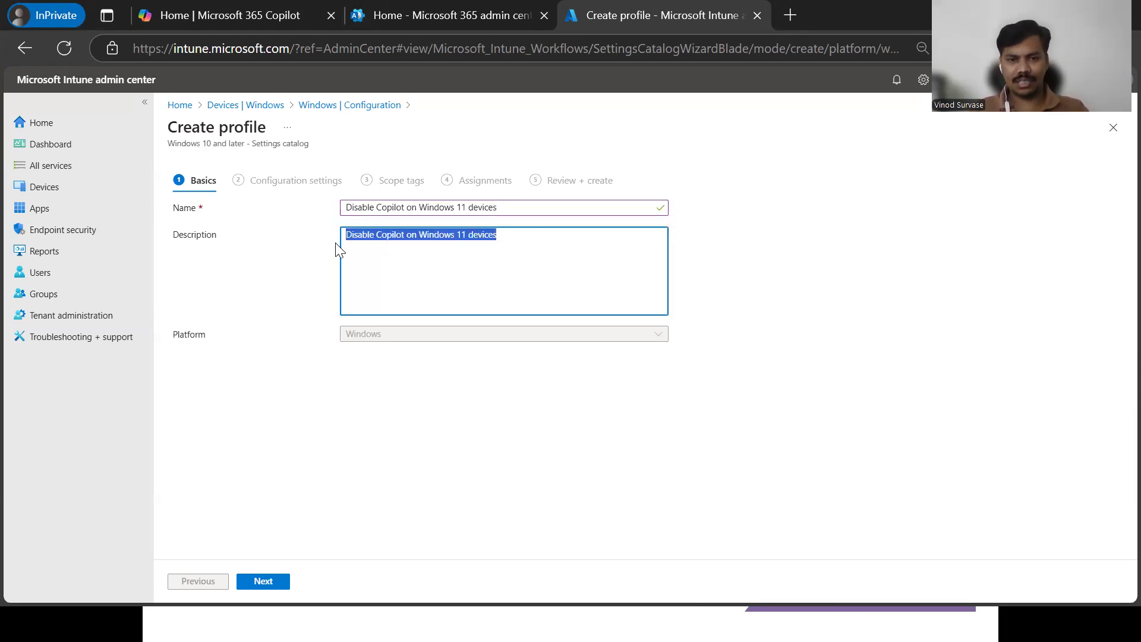
{"action": "left_click", "coordinate": [434, 477]}
{"action": "left_click", "coordinate": [246, 581]}
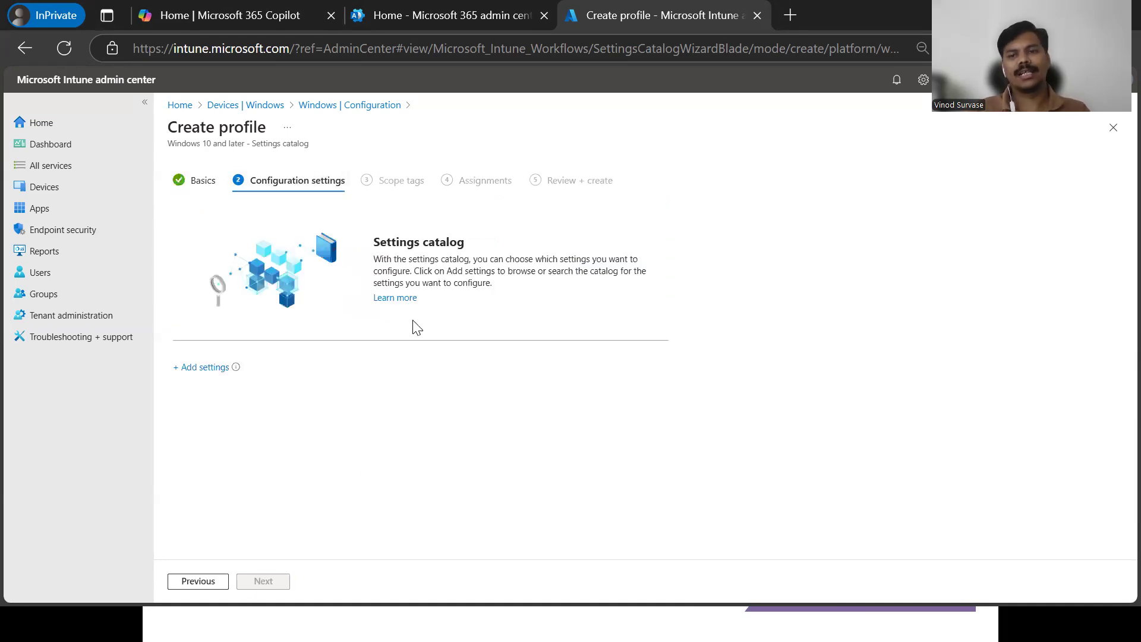
Step: Search the settings picker for 'Windows AI' and add only Turn Off Copilot in Windows (User)
{"action": "left_click", "coordinate": [207, 369]}
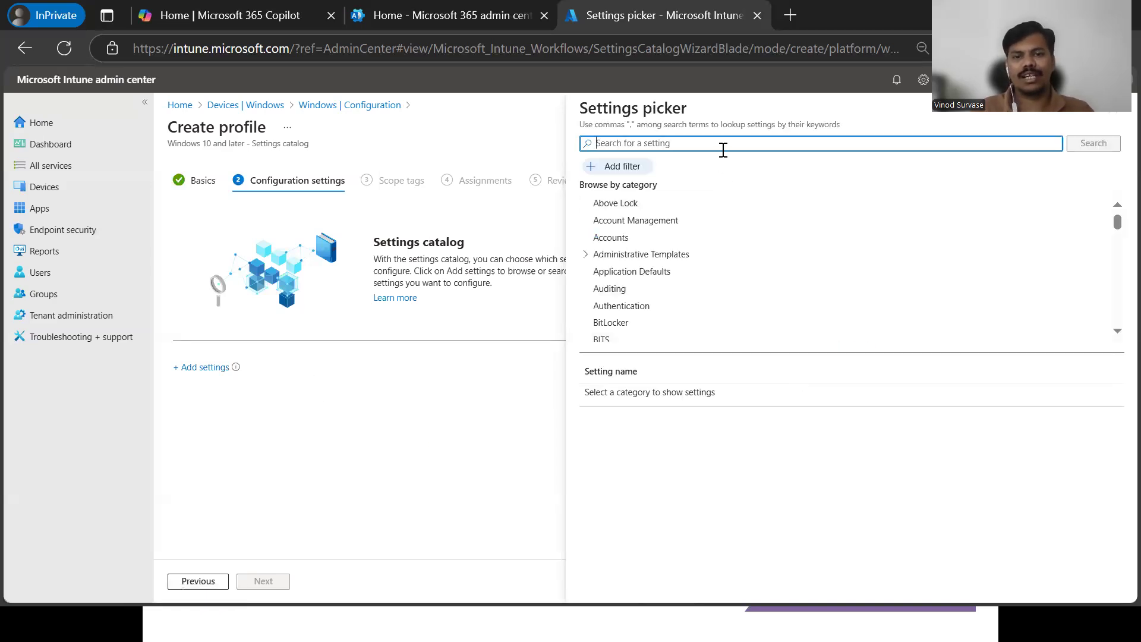
{"action": "type", "text": "Windows Al"}
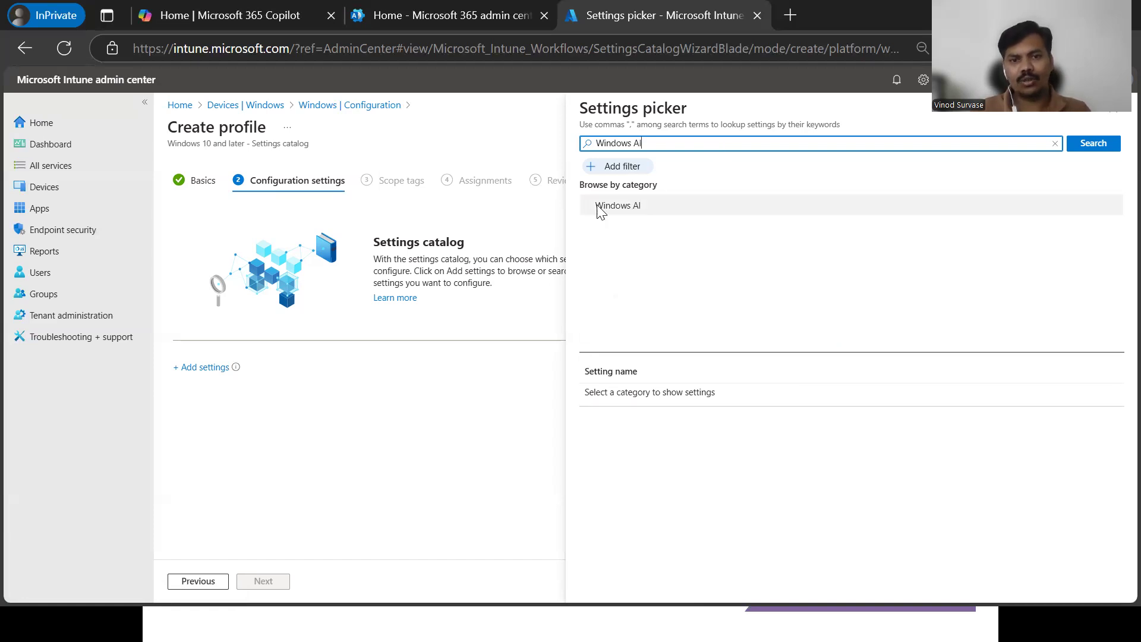
{"action": "left_click", "coordinate": [624, 205]}
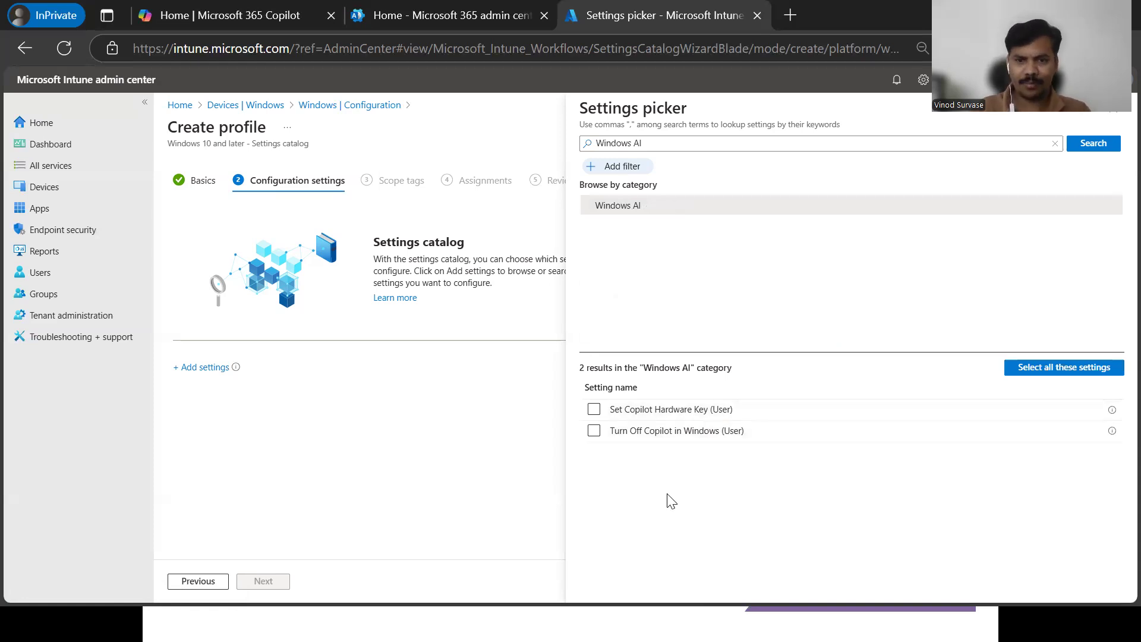
{"action": "left_click", "coordinate": [594, 435]}
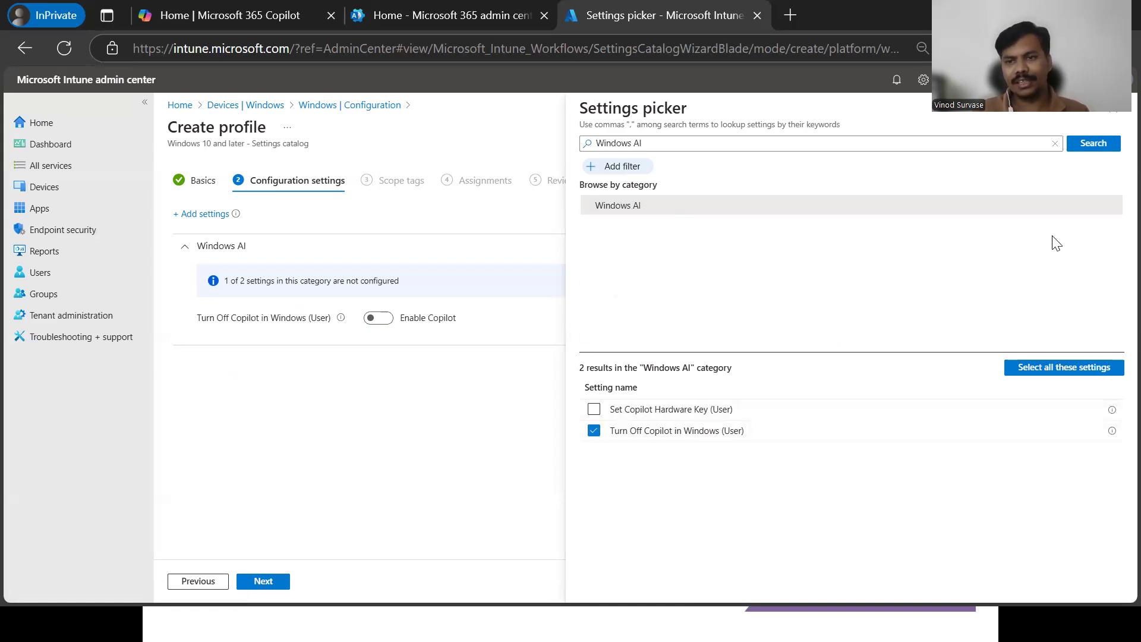
{"action": "left_click", "coordinate": [1081, 373]}
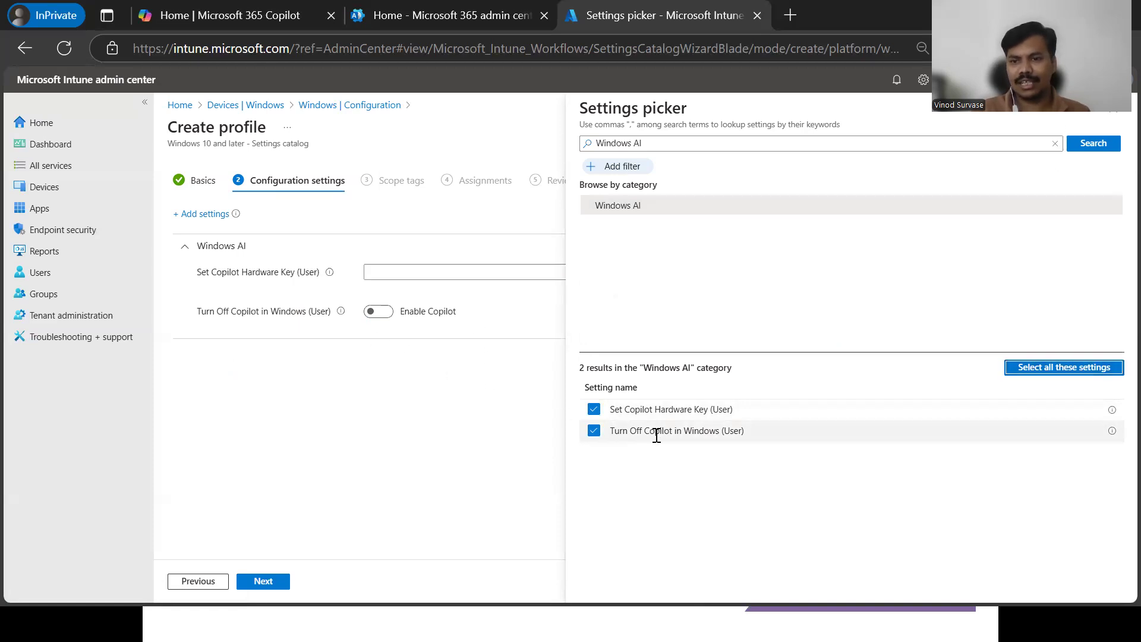
{"action": "left_click", "coordinate": [594, 409]}
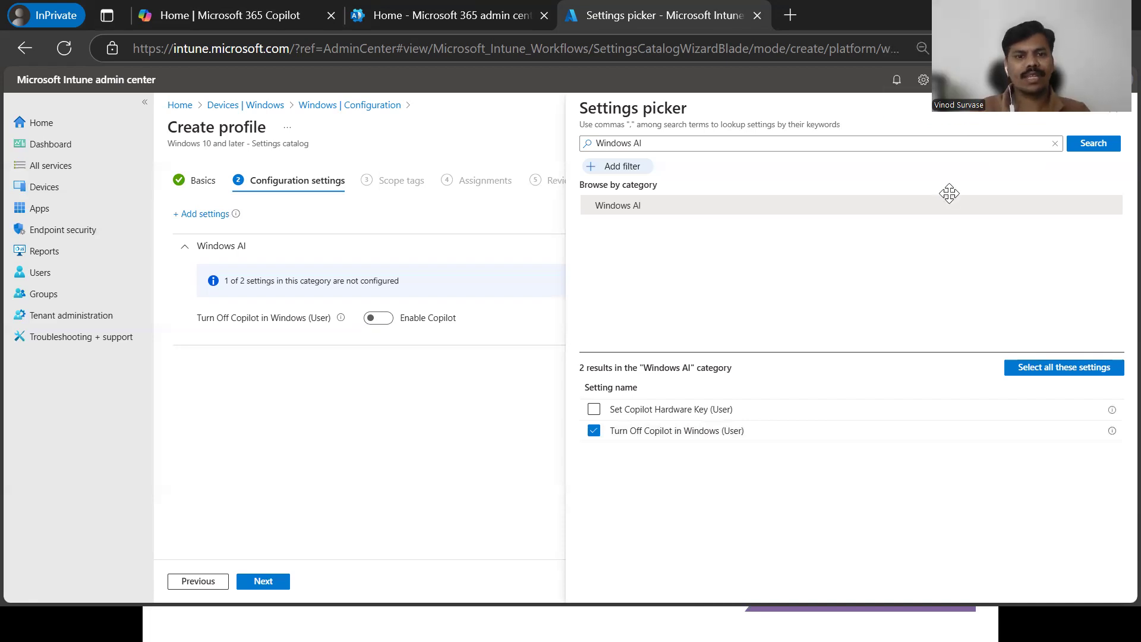
{"action": "left_click", "coordinate": [408, 422]}
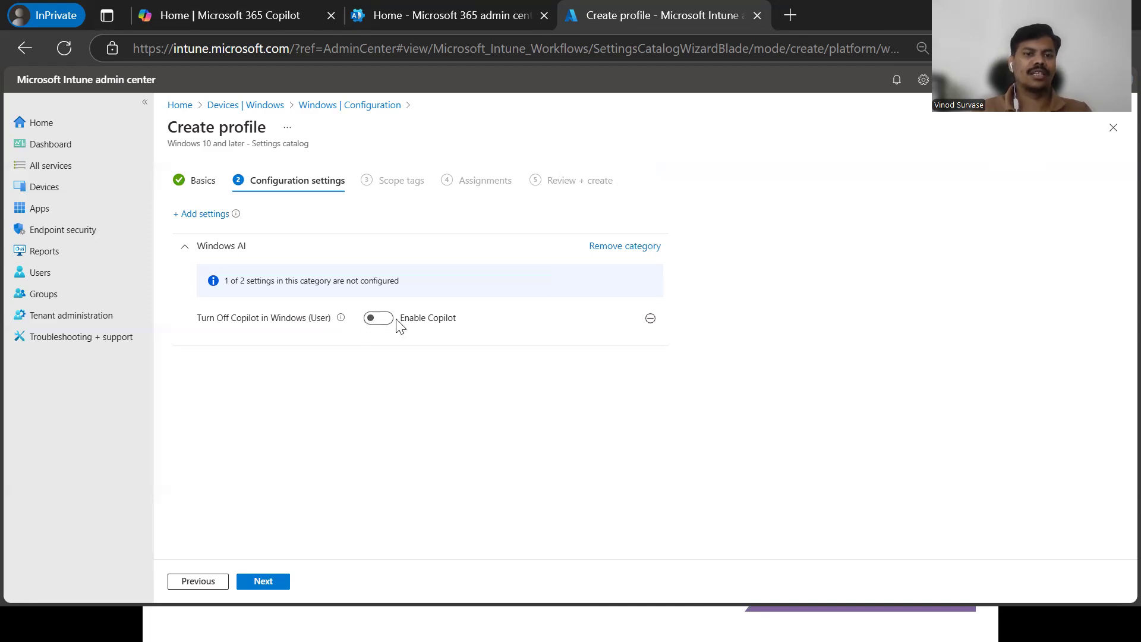
Step: Toggle Turn Off Copilot in Windows (User) from Enable Copilot to Disable Copilot
{"action": "left_click_drag", "start_coordinate": [402, 323], "coordinate": [459, 324]}
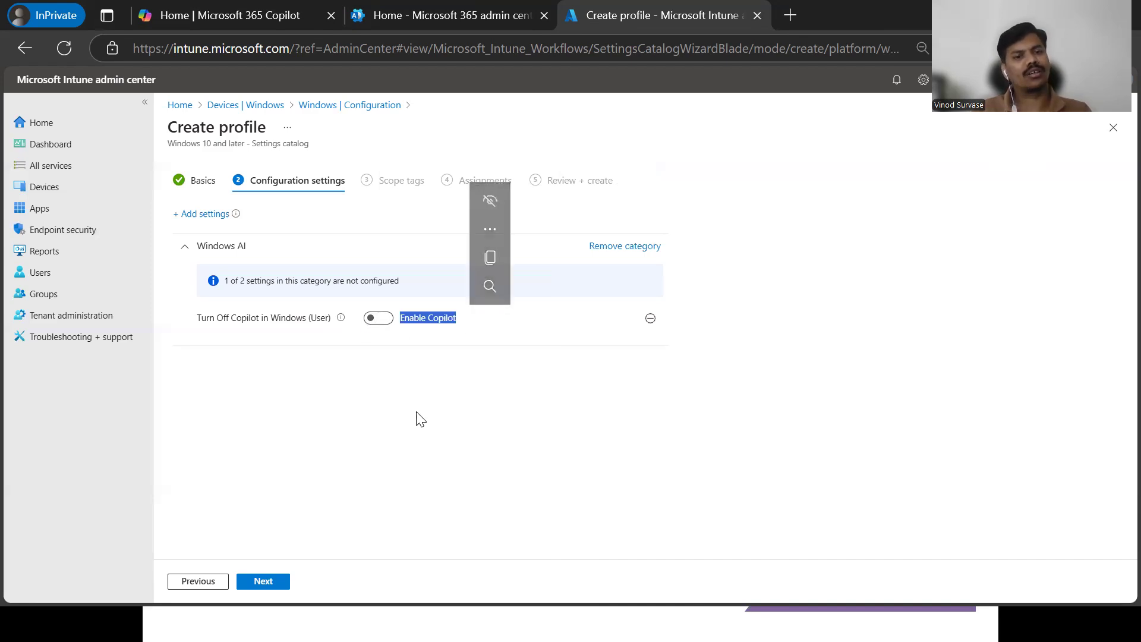
{"action": "left_click", "coordinate": [421, 452]}
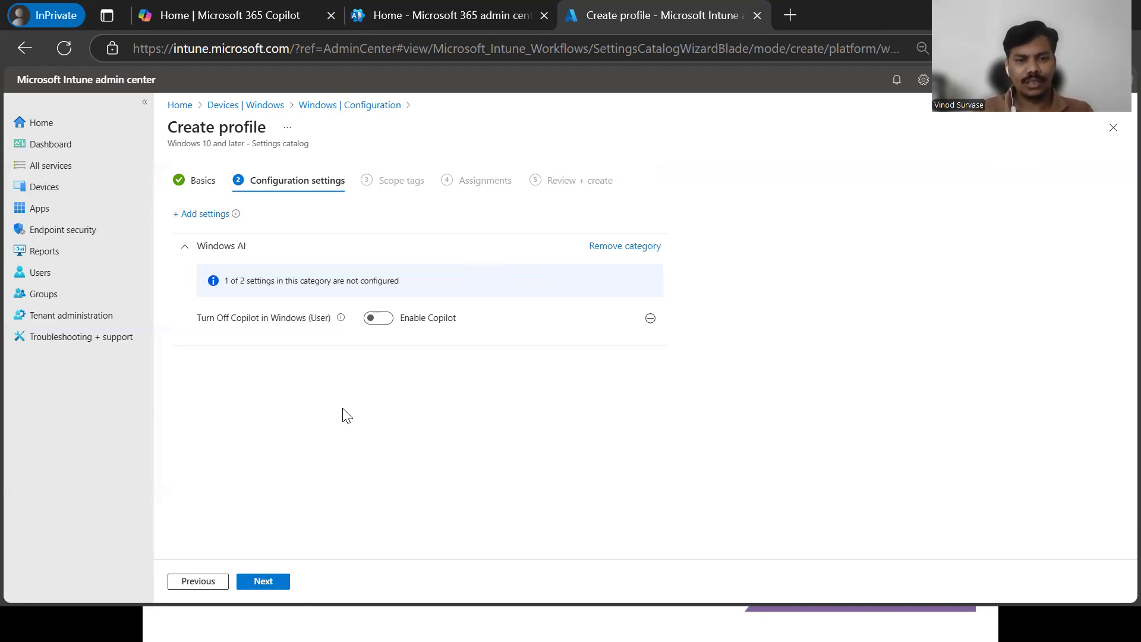
{"action": "left_click_drag", "start_coordinate": [330, 319], "coordinate": [279, 320]}
{"action": "left_click", "coordinate": [291, 343]}
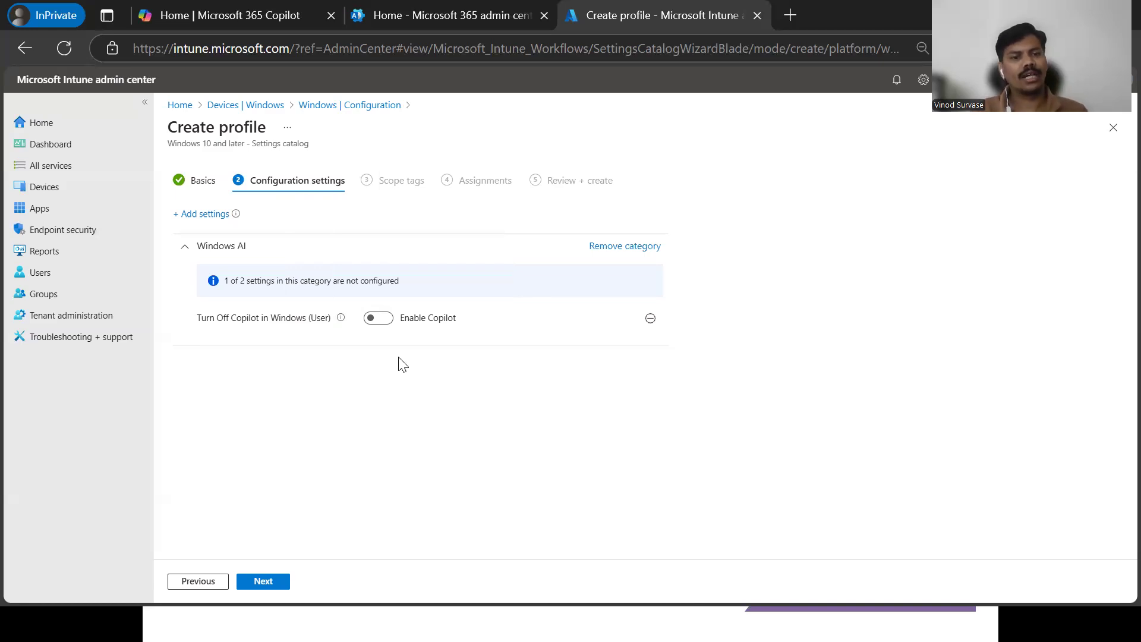
{"action": "left_click", "coordinate": [383, 320]}
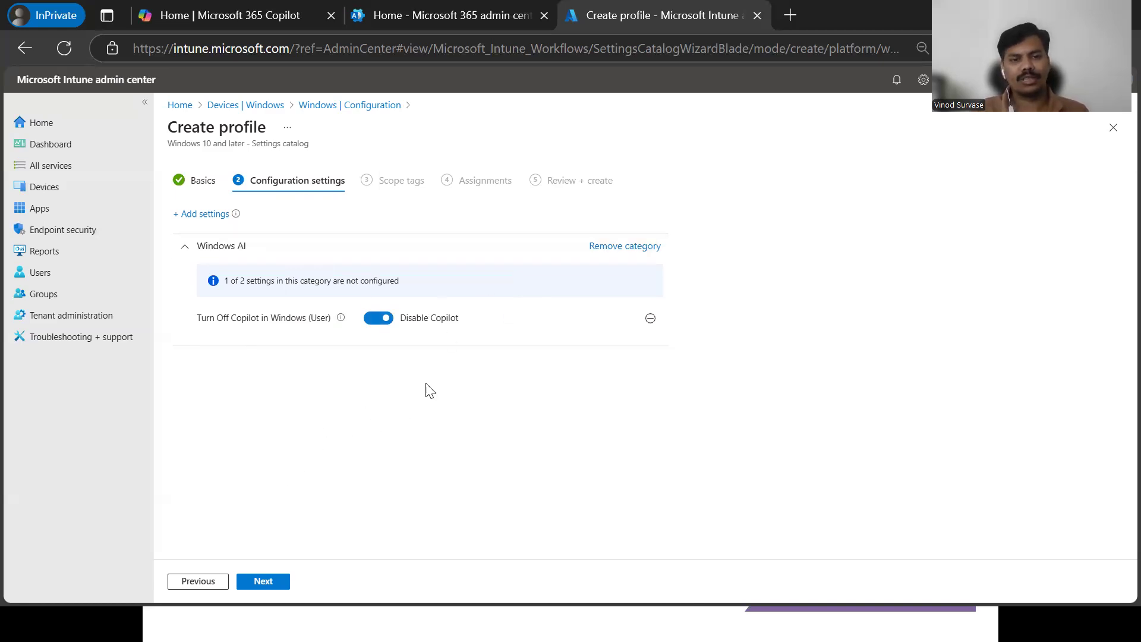
{"action": "left_click_drag", "start_coordinate": [403, 319], "coordinate": [489, 326]}
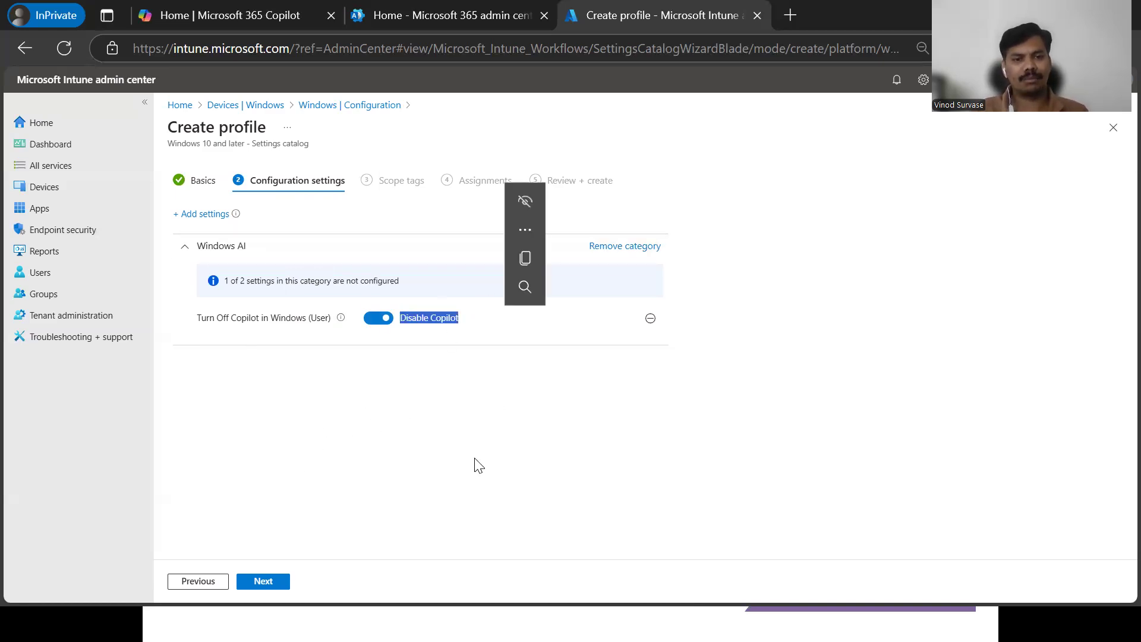
{"action": "left_click", "coordinate": [466, 432]}
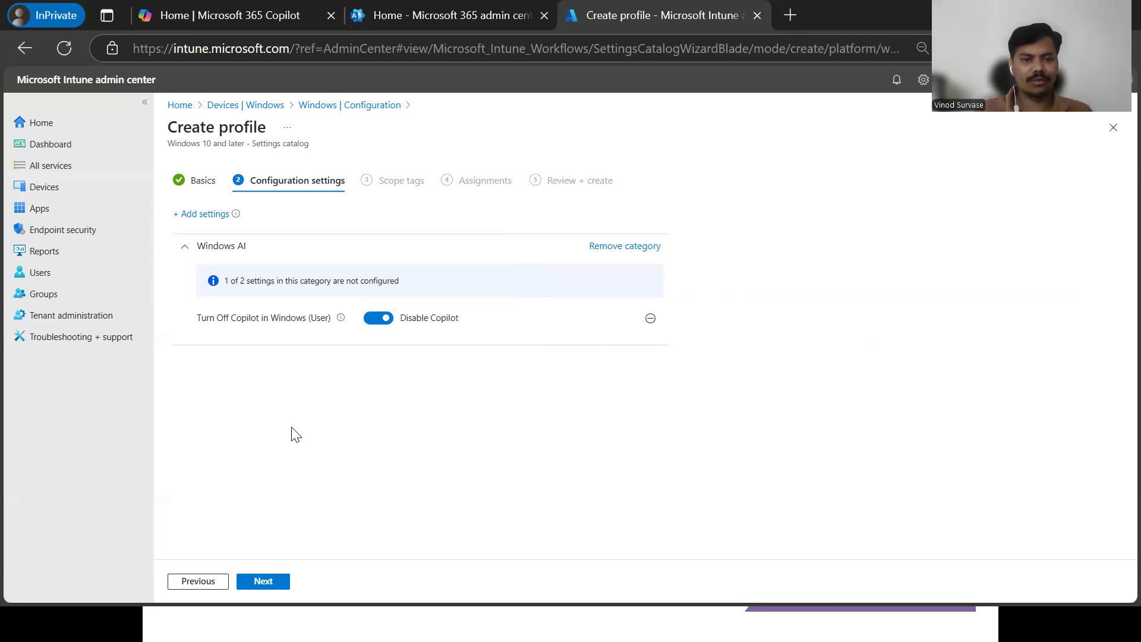
Step: Keep the Default scope tag and add All devices as the included assignment group
{"action": "left_click", "coordinate": [263, 583]}
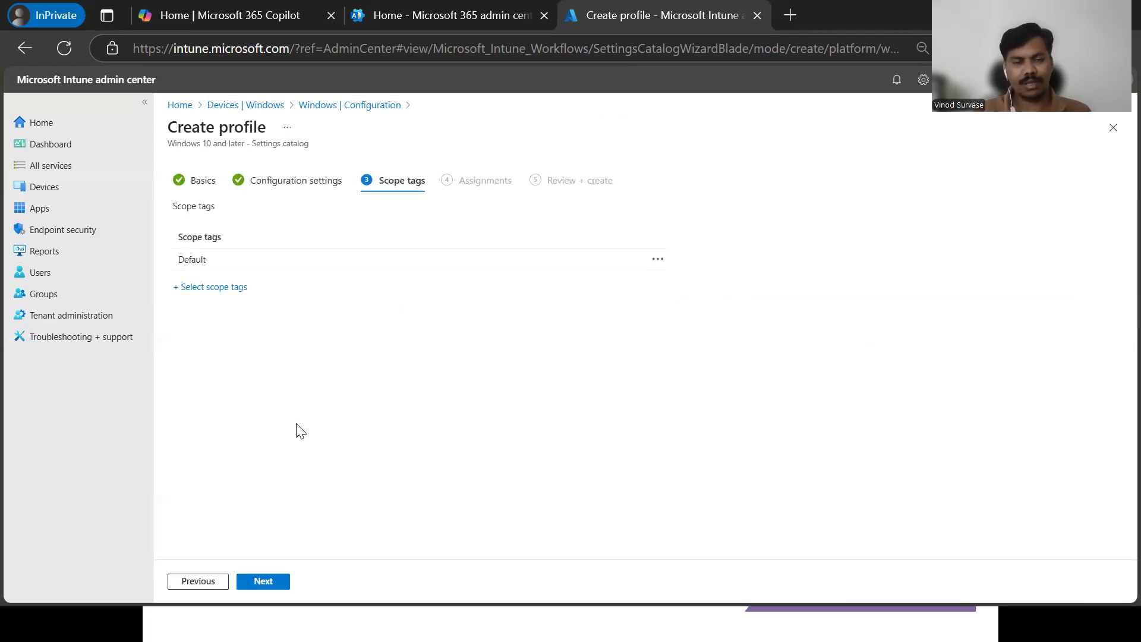
{"action": "left_click", "coordinate": [260, 580]}
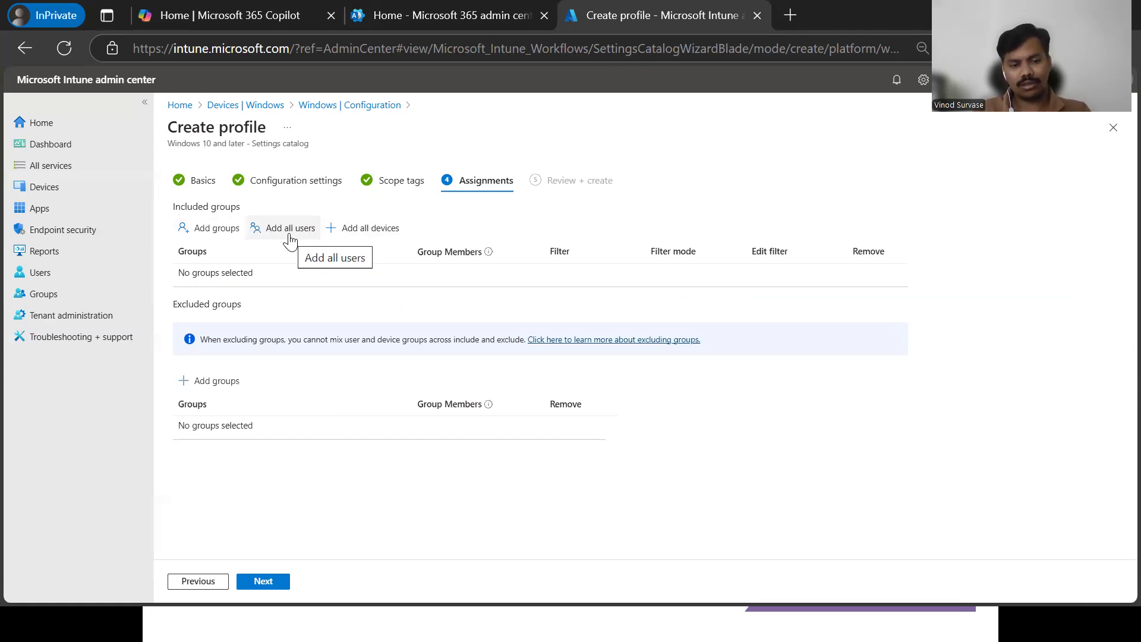
{"action": "left_click", "coordinate": [360, 232]}
{"action": "triple_click", "coordinate": [181, 277]}
{"action": "left_click", "coordinate": [352, 493]}
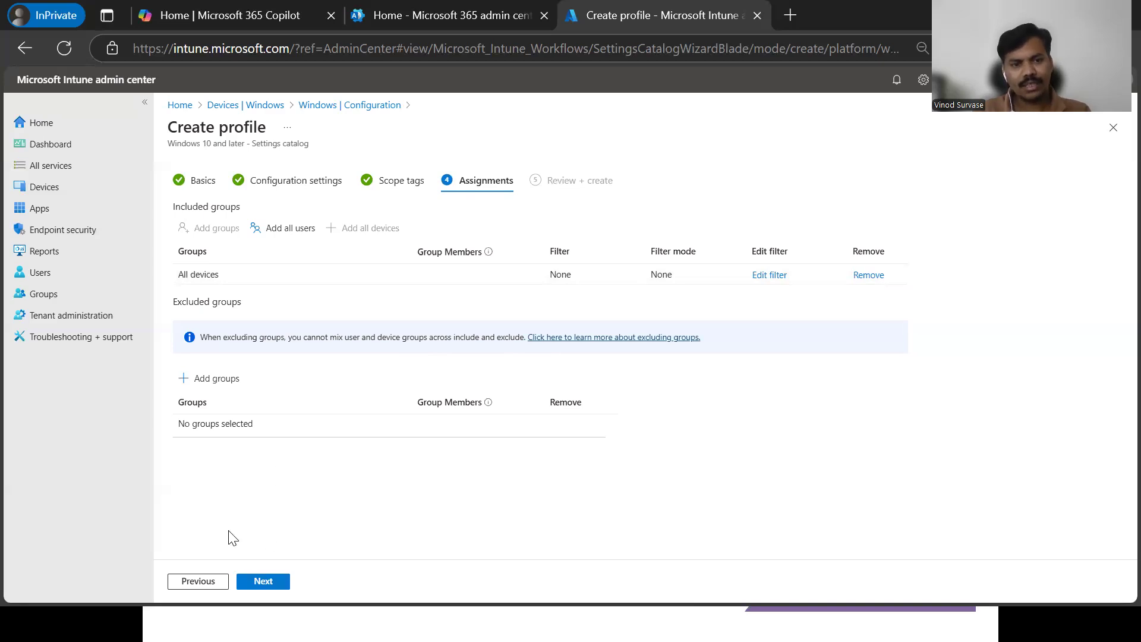
Step: Open Review + create and look over the Basics, Configuration settings and Excluded groups sections
{"action": "left_click", "coordinate": [260, 582]}
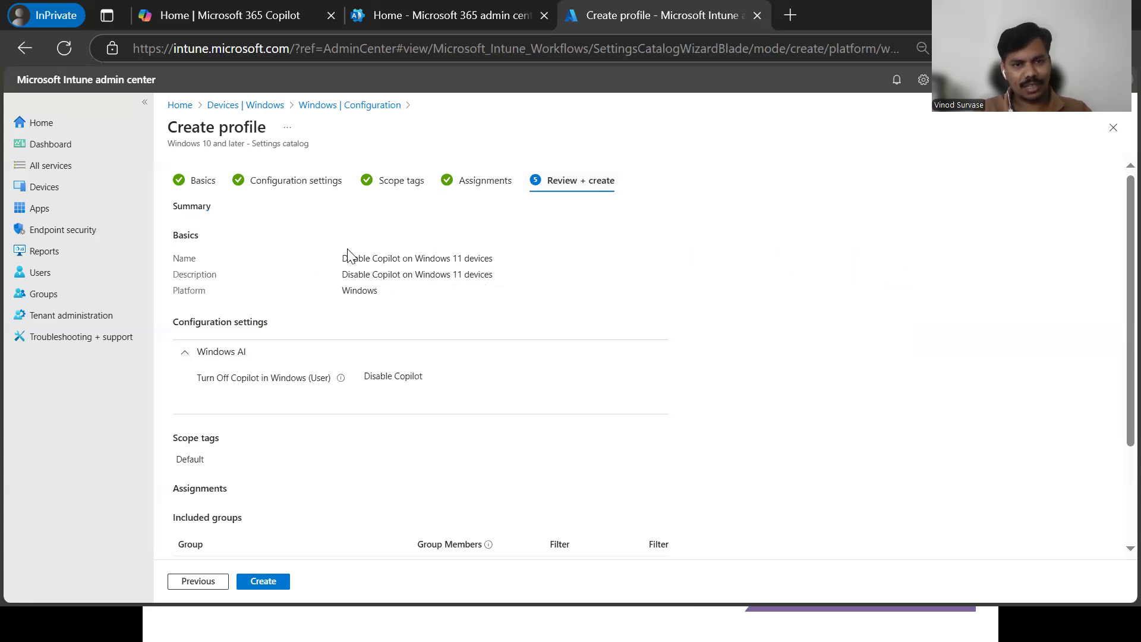
{"action": "left_click_drag", "start_coordinate": [172, 235], "coordinate": [273, 242]}
{"action": "left_click_drag", "start_coordinate": [173, 323], "coordinate": [185, 324]}
{"action": "left_click_drag", "start_coordinate": [319, 331], "coordinate": [334, 330]}
{"action": "left_click", "coordinate": [851, 346]}
{"action": "scroll", "coordinate": [532, 407], "scroll_direction": "down", "scroll_amount": 3}
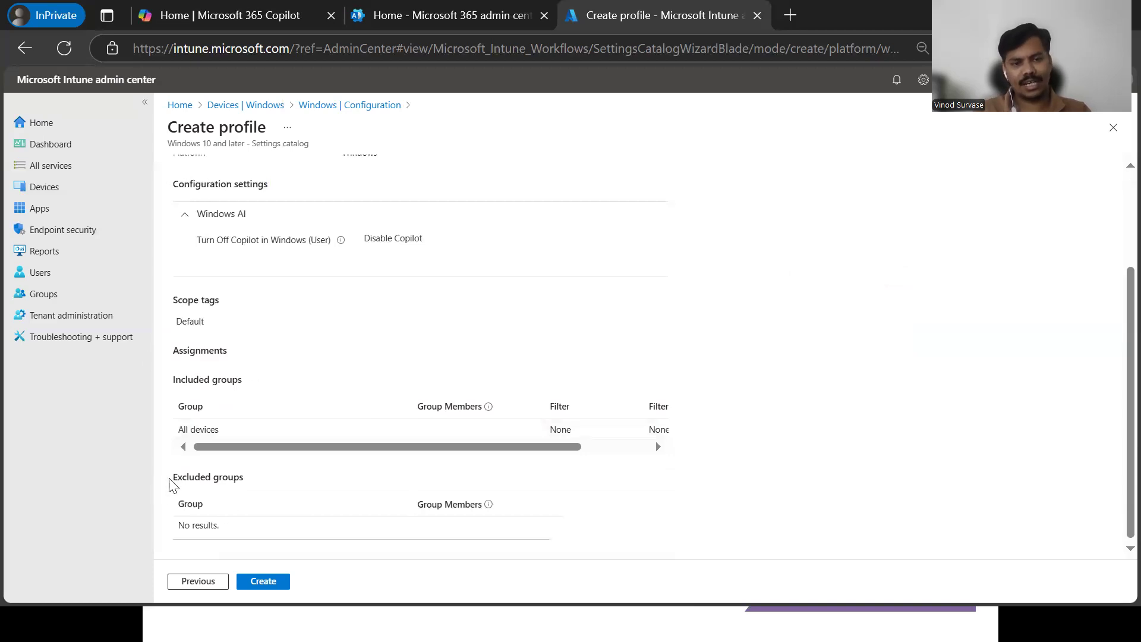
{"action": "left_click_drag", "start_coordinate": [171, 480], "coordinate": [349, 482]}
{"action": "left_click", "coordinate": [819, 412]}
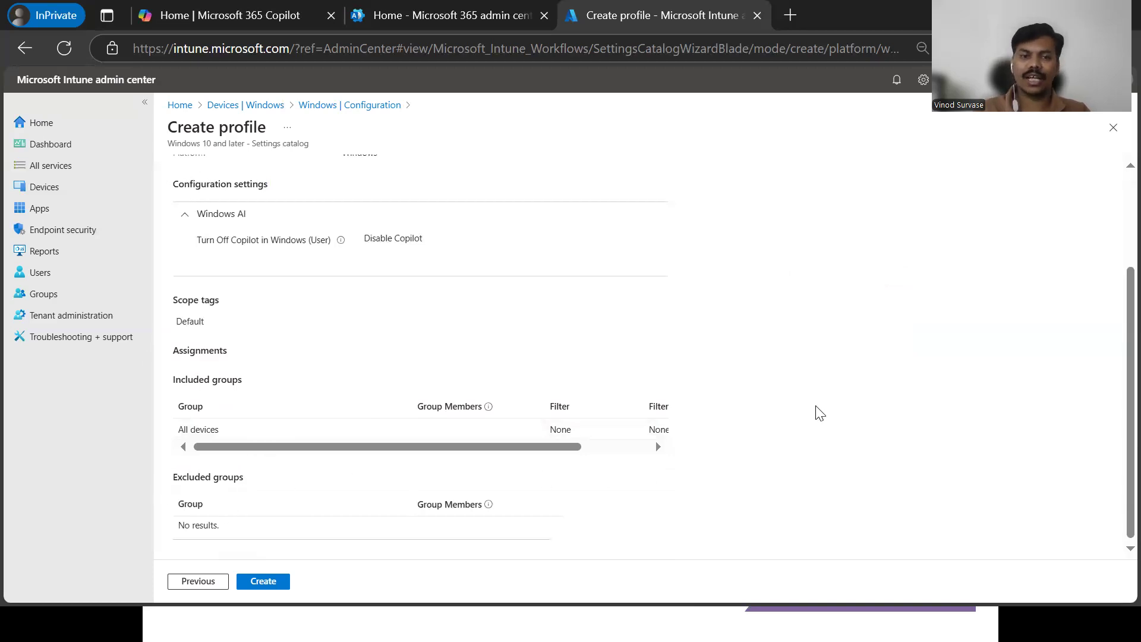
Step: Check that the summary lists Turn Off Copilot in Windows (User) as Disable Copilot
{"action": "scroll", "coordinate": [555, 377], "scroll_direction": "up", "scroll_amount": 2}
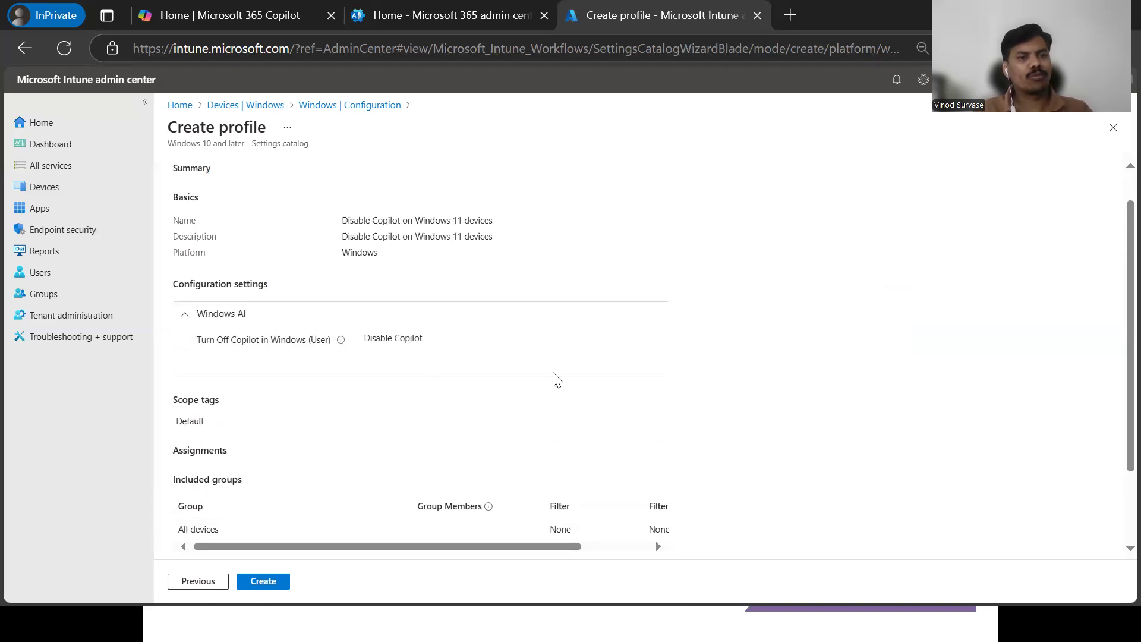
{"action": "left_click_drag", "start_coordinate": [196, 357], "coordinate": [328, 364]}
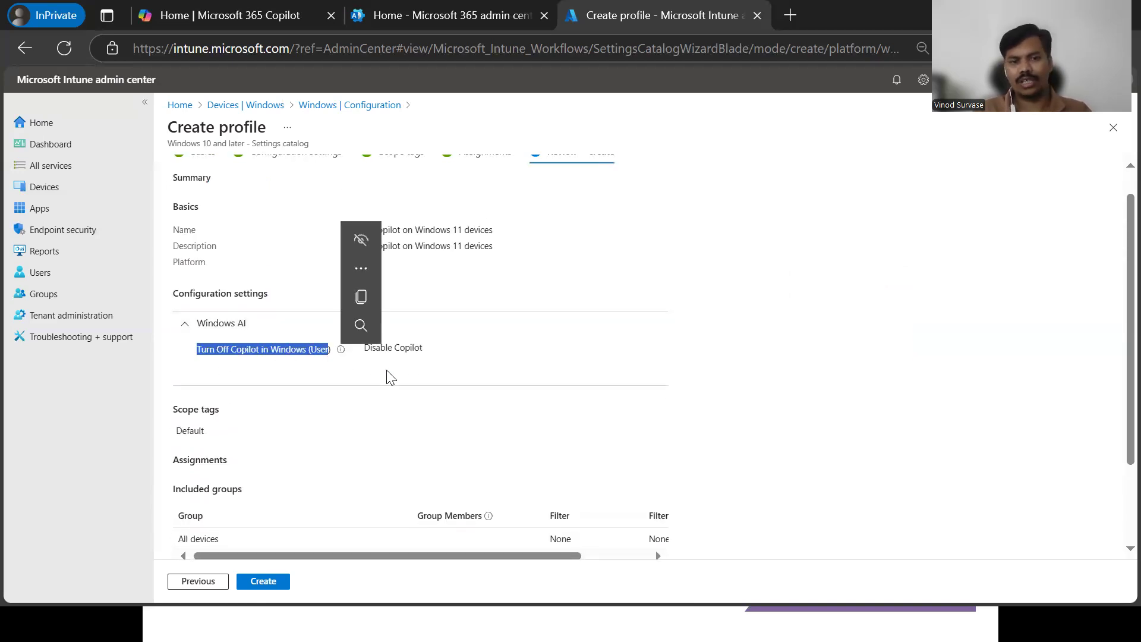
{"action": "left_click", "coordinate": [919, 387]}
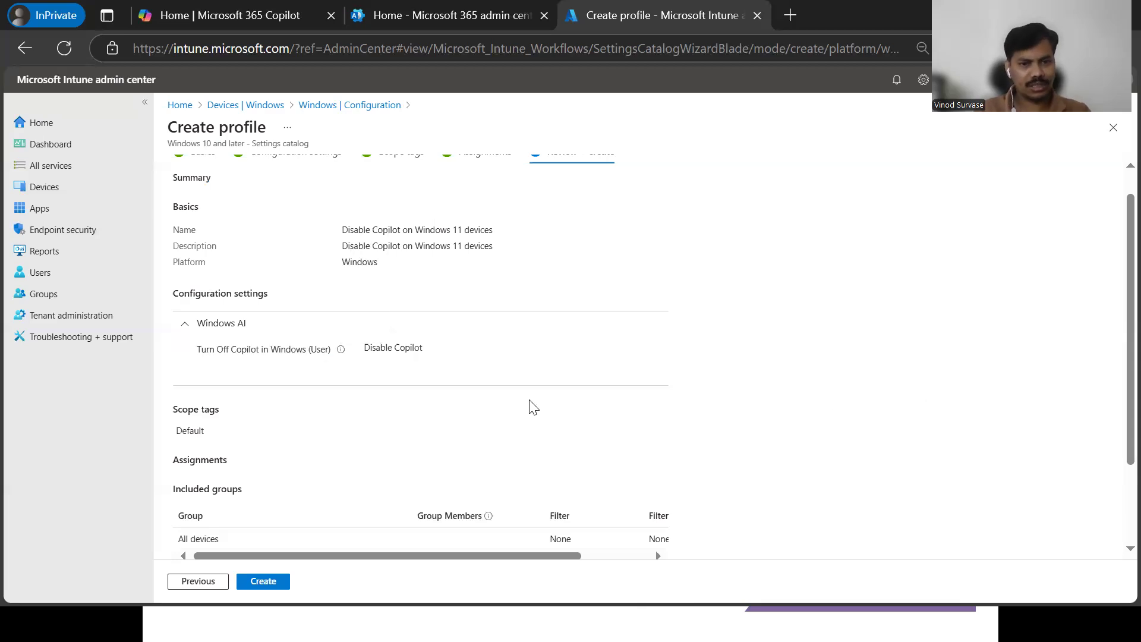
{"action": "left_click_drag", "start_coordinate": [365, 349], "coordinate": [438, 357]}
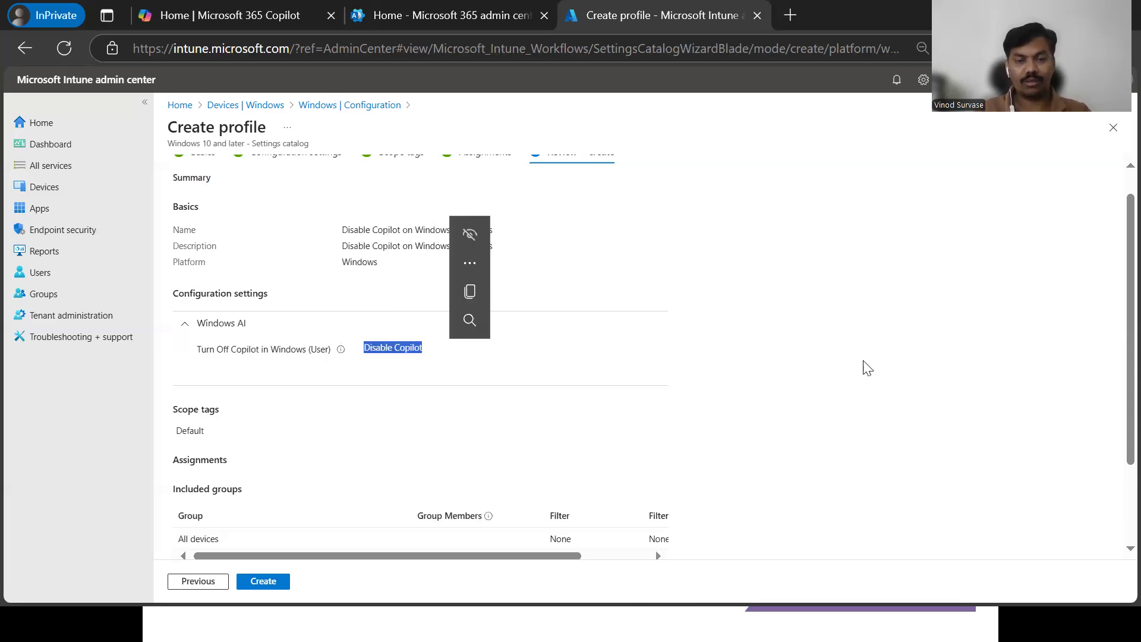
{"action": "left_click", "coordinate": [806, 375]}
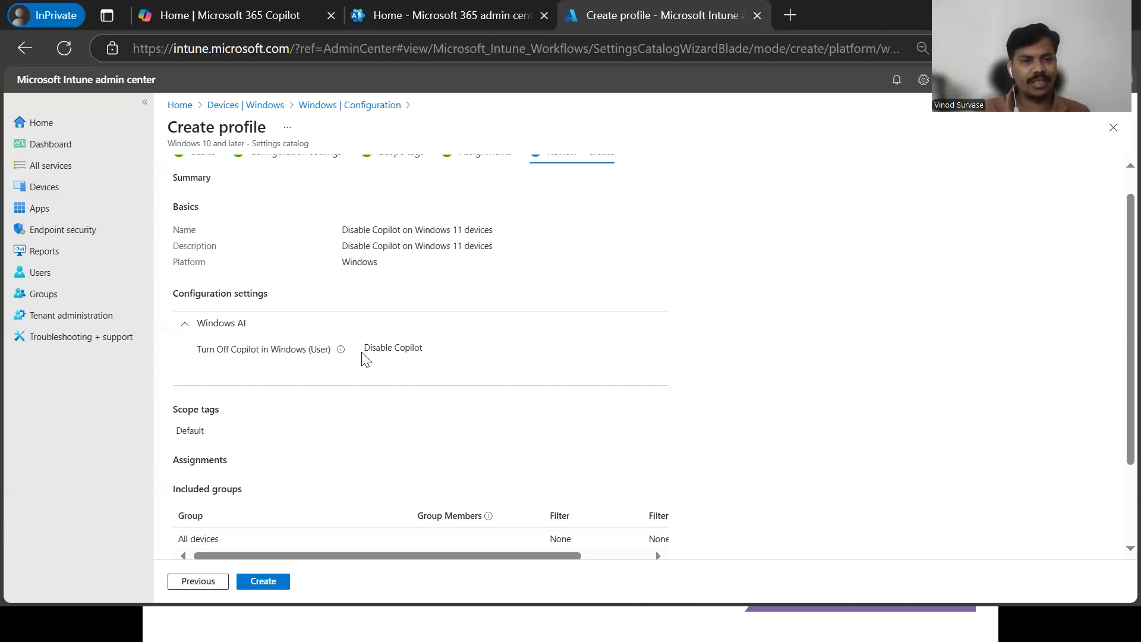
{"action": "left_click_drag", "start_coordinate": [364, 355], "coordinate": [466, 359]}
{"action": "left_click", "coordinate": [811, 374]}
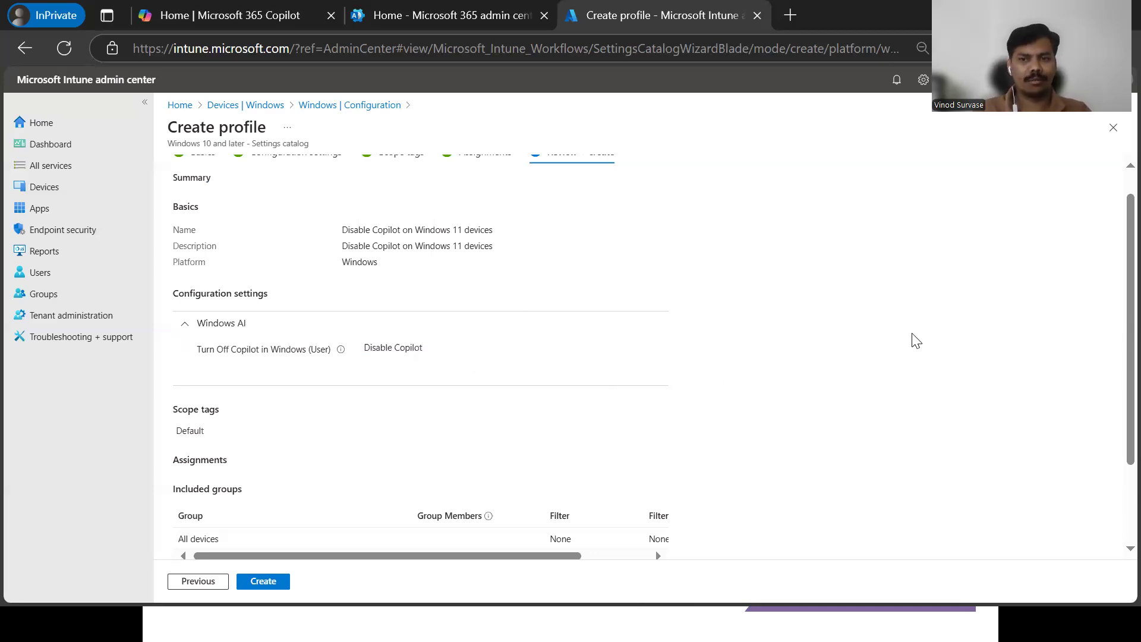
{"action": "scroll", "coordinate": [957, 334], "scroll_direction": "up", "scroll_amount": 1}
{"action": "scroll", "coordinate": [957, 333], "scroll_direction": "down", "scroll_amount": 3}
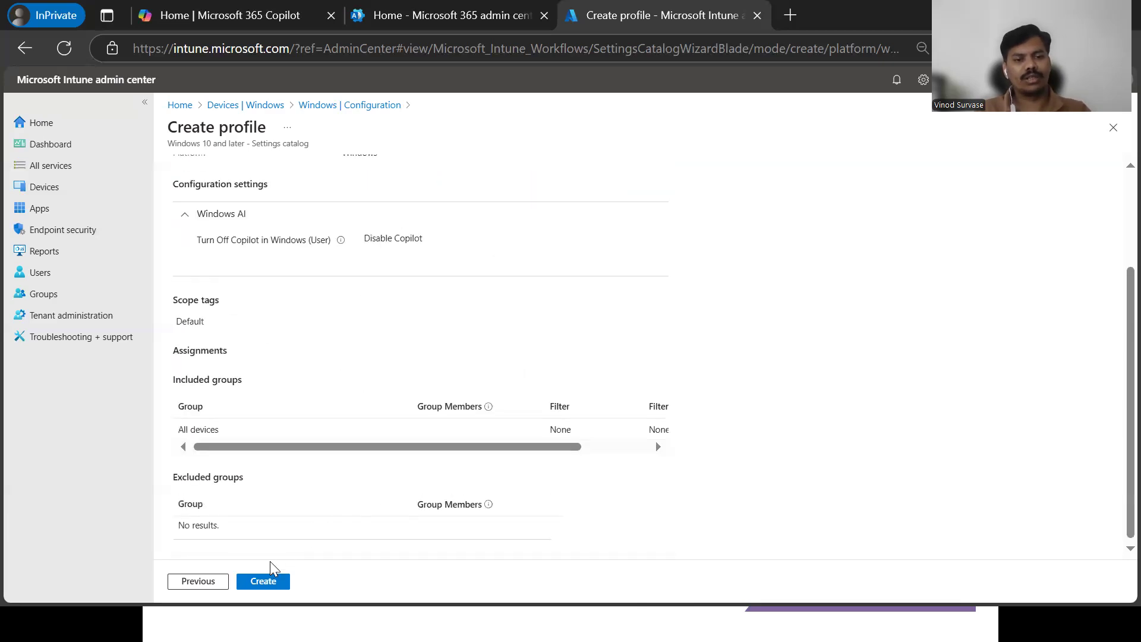
Step: Create the policy, then filter the policy list for 'Disable Copilot on Windows 11 devices' and open it
{"action": "left_click", "coordinate": [257, 581]}
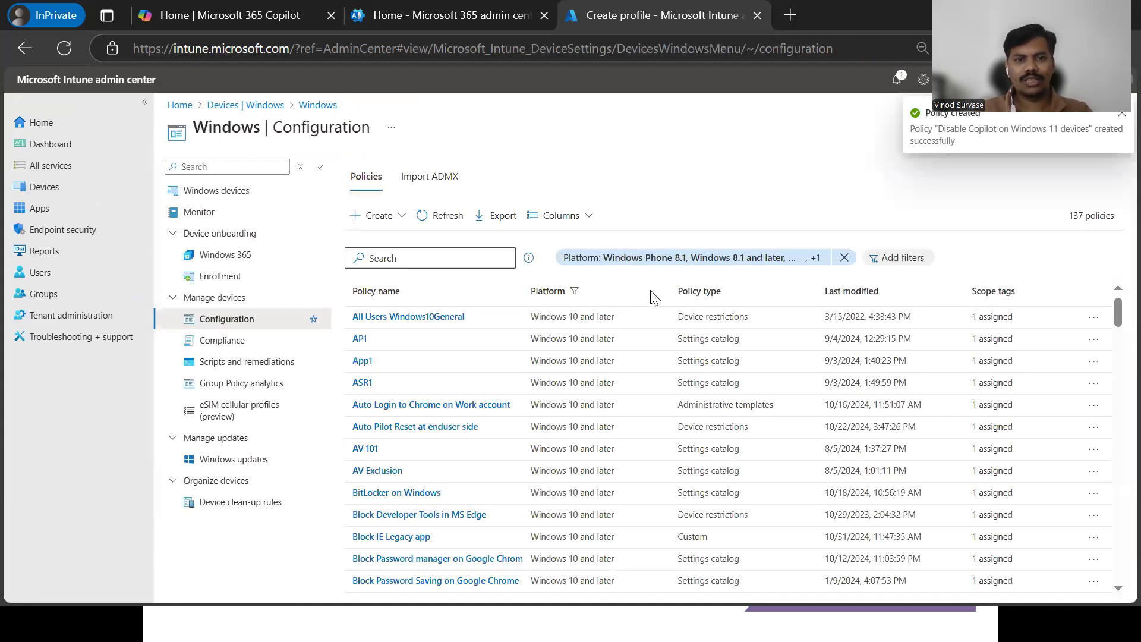
{"action": "left_click", "coordinate": [438, 217]}
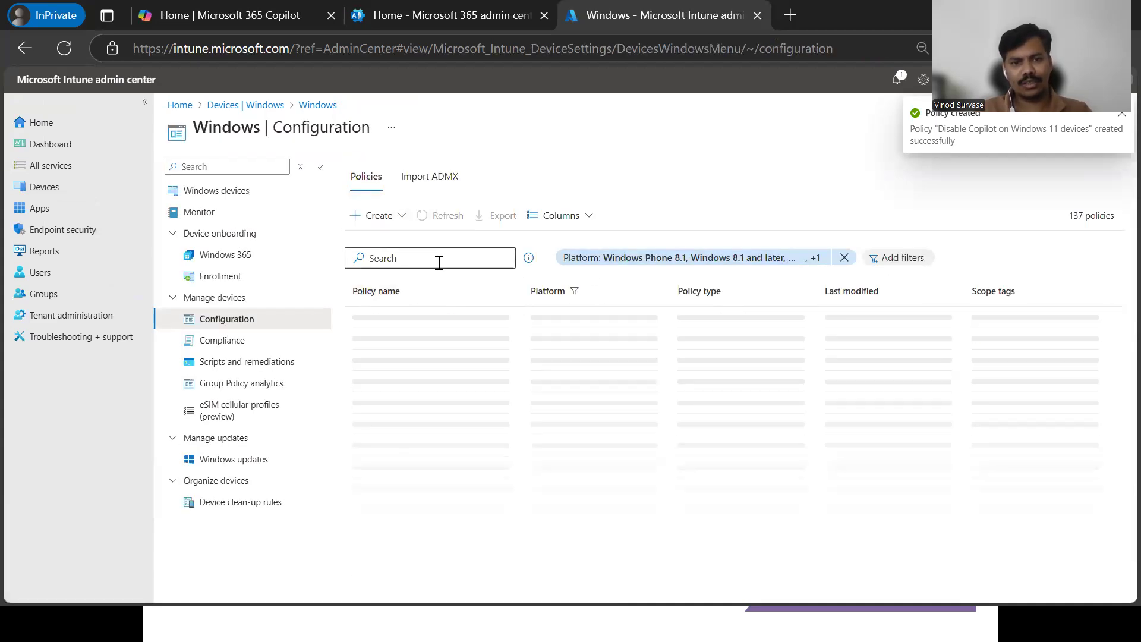
{"action": "left_click", "coordinate": [439, 263]}
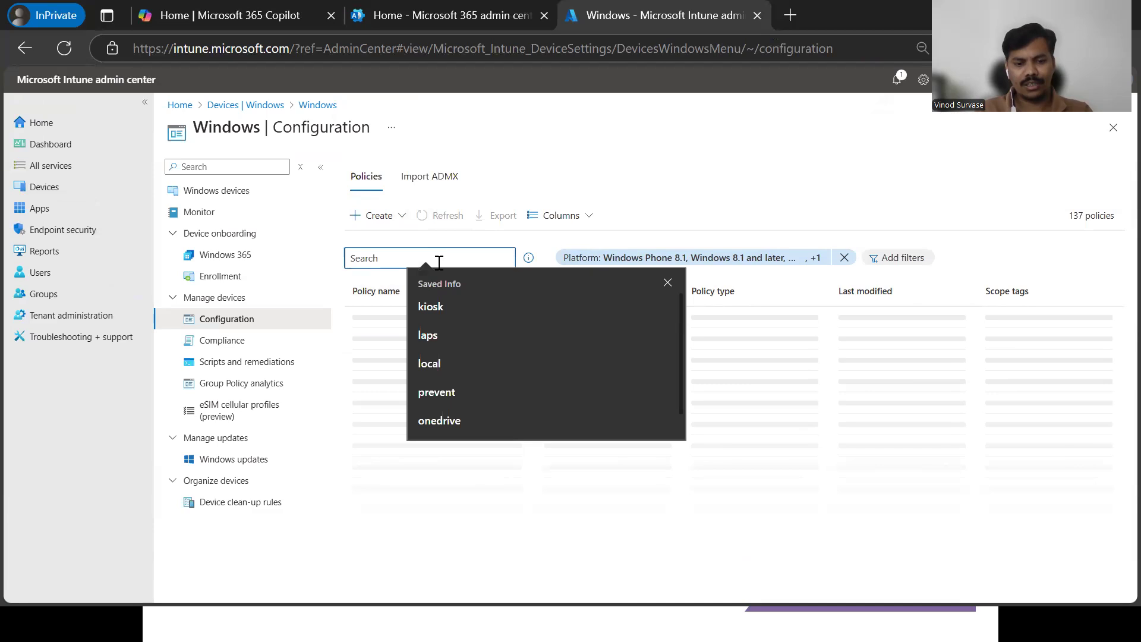
{"action": "type", "text": "Disable Copilot on Windows 11 devices"}
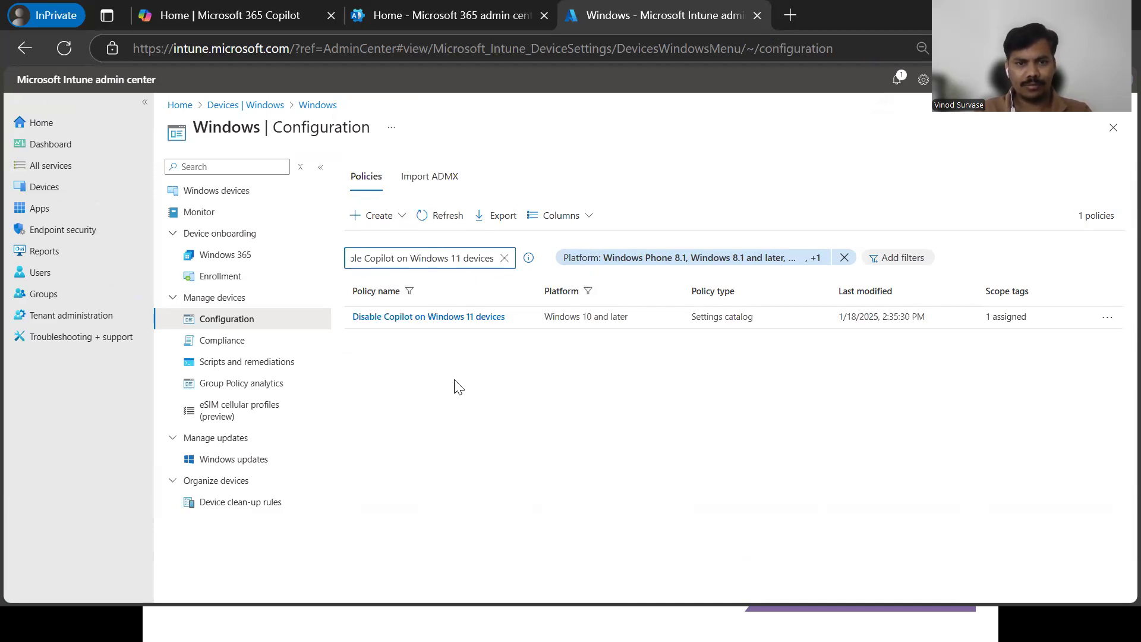
{"action": "left_click", "coordinate": [399, 324]}
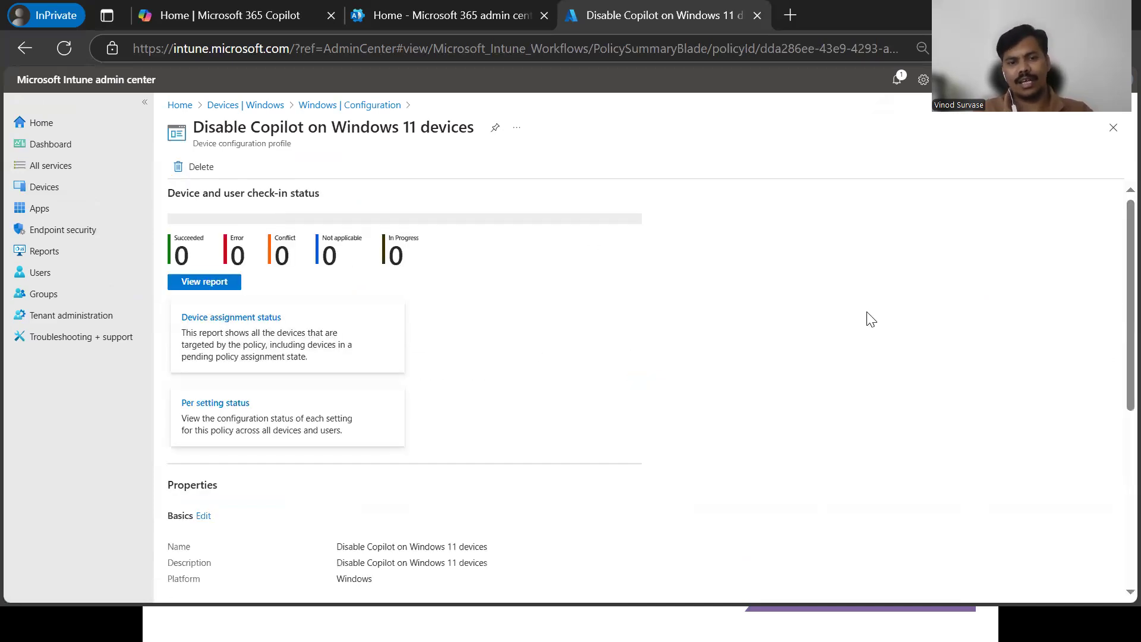
Step: Review the check-in counts and expand Windows AI to confirm Turn Off Copilot shows Disable Copilot
{"action": "scroll", "coordinate": [871, 319], "scroll_direction": "down", "scroll_amount": 3}
{"action": "scroll", "coordinate": [871, 319], "scroll_direction": "up", "scroll_amount": 4}
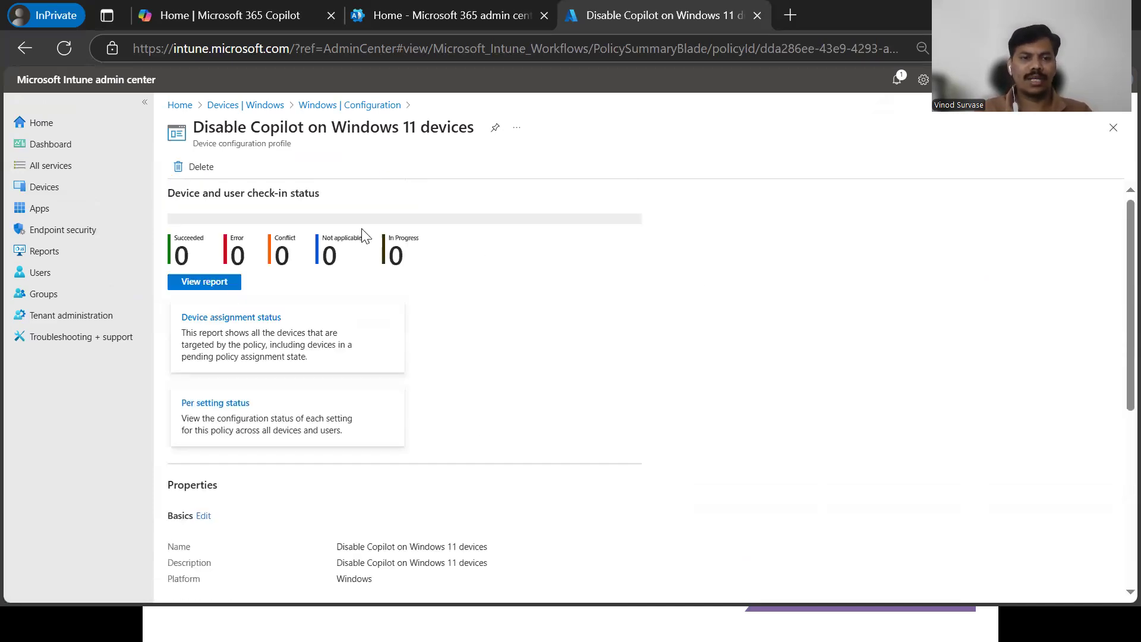
{"action": "left_click_drag", "start_coordinate": [171, 247], "coordinate": [381, 250]}
{"action": "left_click", "coordinate": [616, 309]}
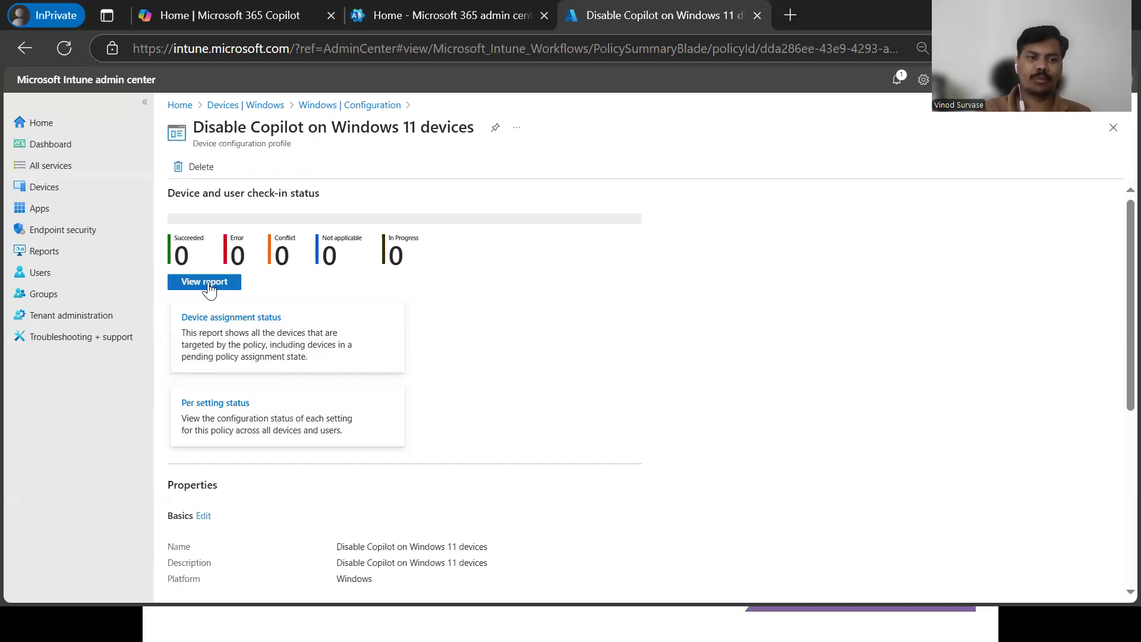
{"action": "scroll", "coordinate": [716, 326], "scroll_direction": "down", "scroll_amount": 4}
{"action": "scroll", "coordinate": [635, 272], "scroll_direction": "down", "scroll_amount": 2}
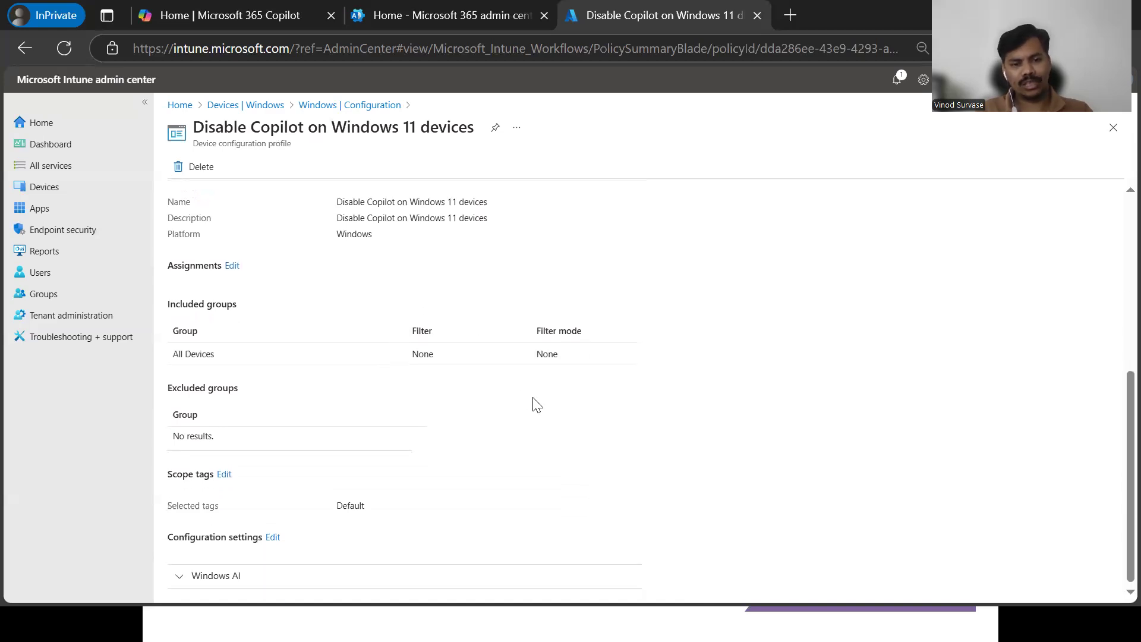
{"action": "left_click", "coordinate": [181, 576]}
{"action": "scroll", "coordinate": [488, 458], "scroll_direction": "down", "scroll_amount": 2}
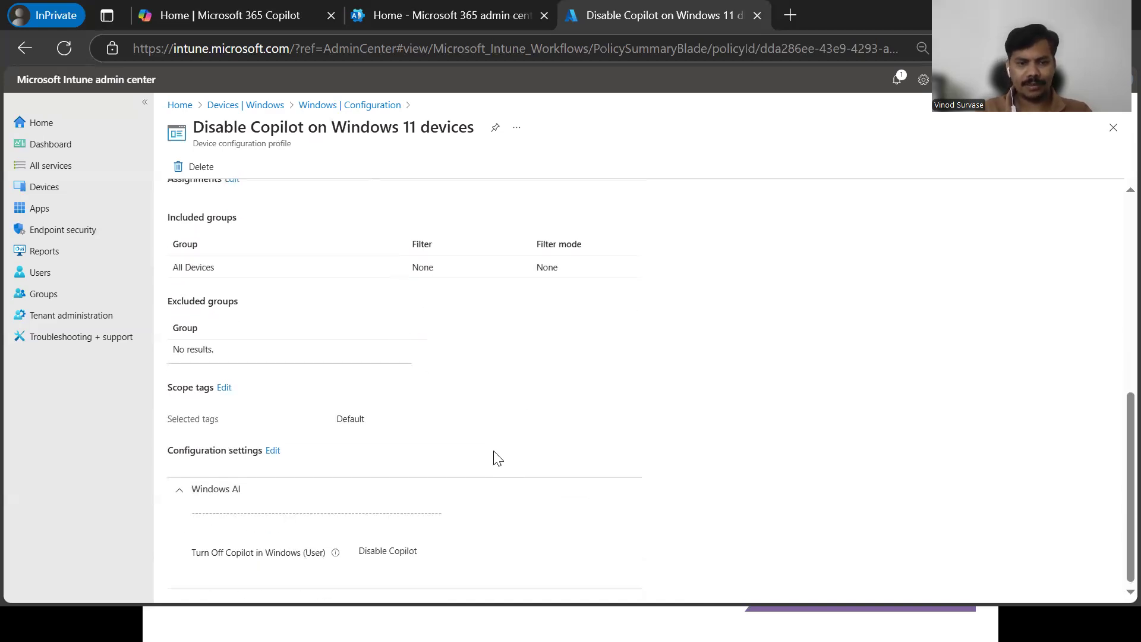